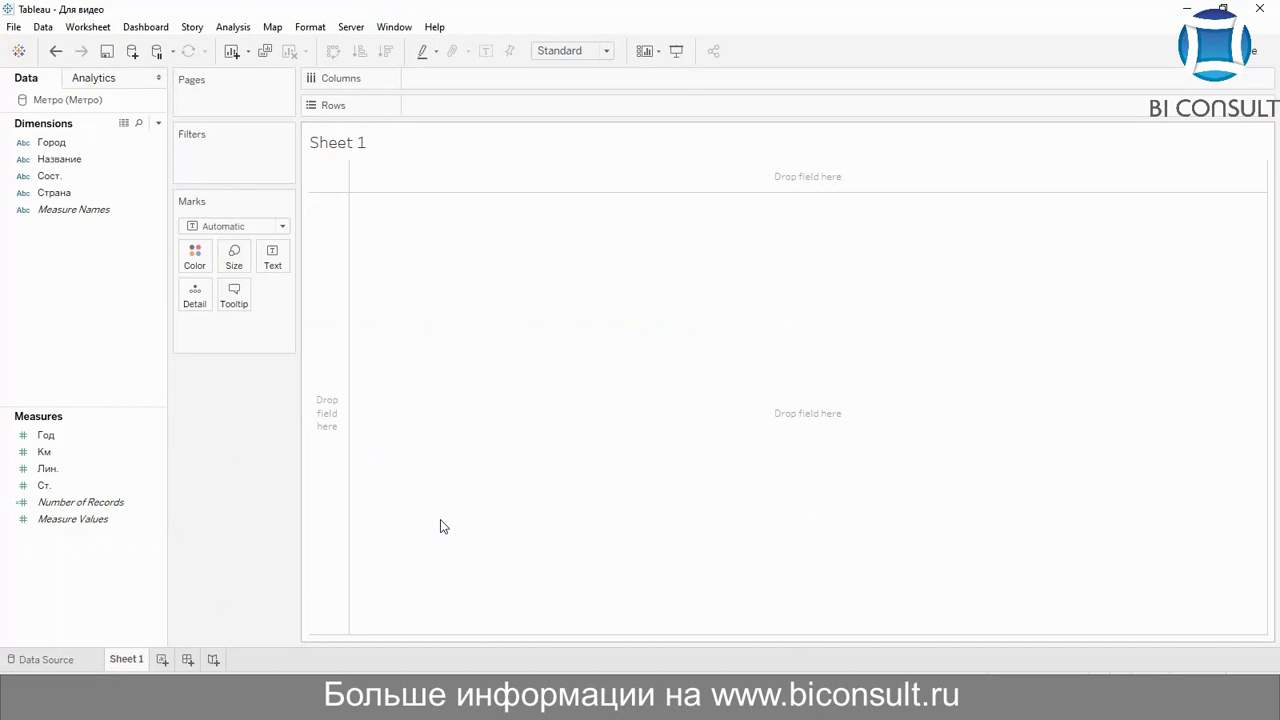
Display the Show Me chart suggestions and start a new calculated field named Number of subways
key("ctrl+1")
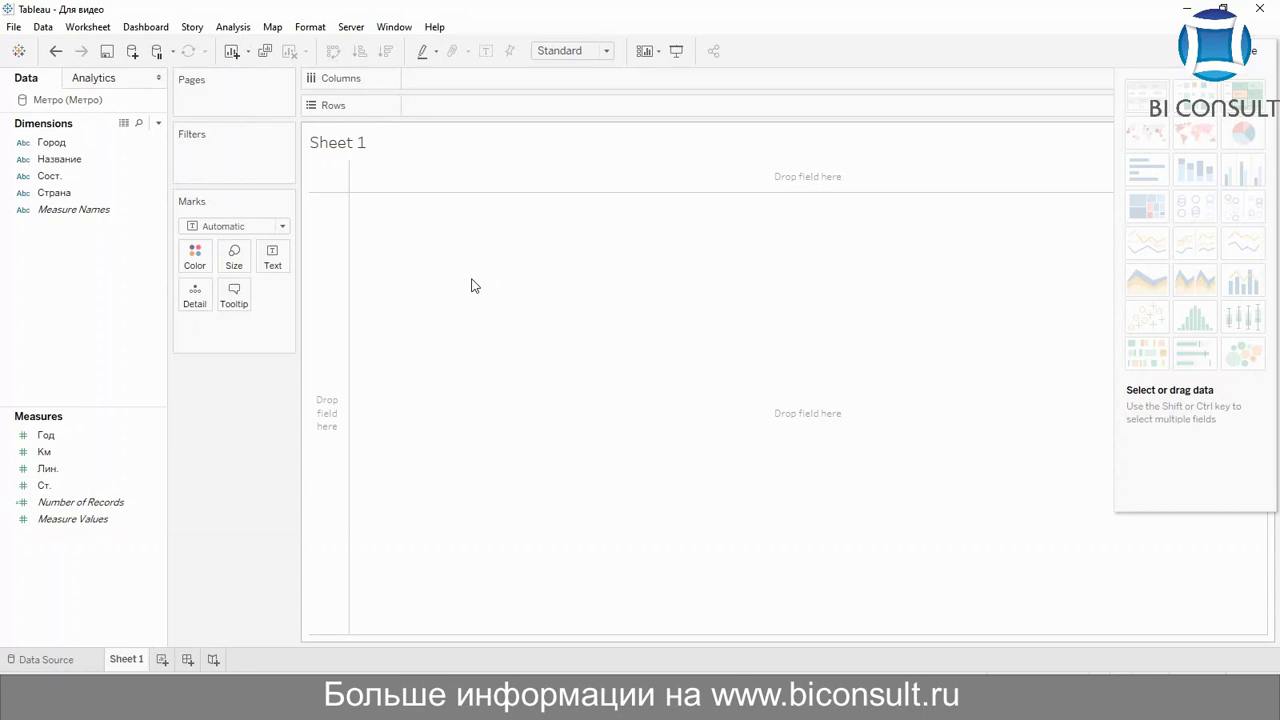
right_click(110, 602)
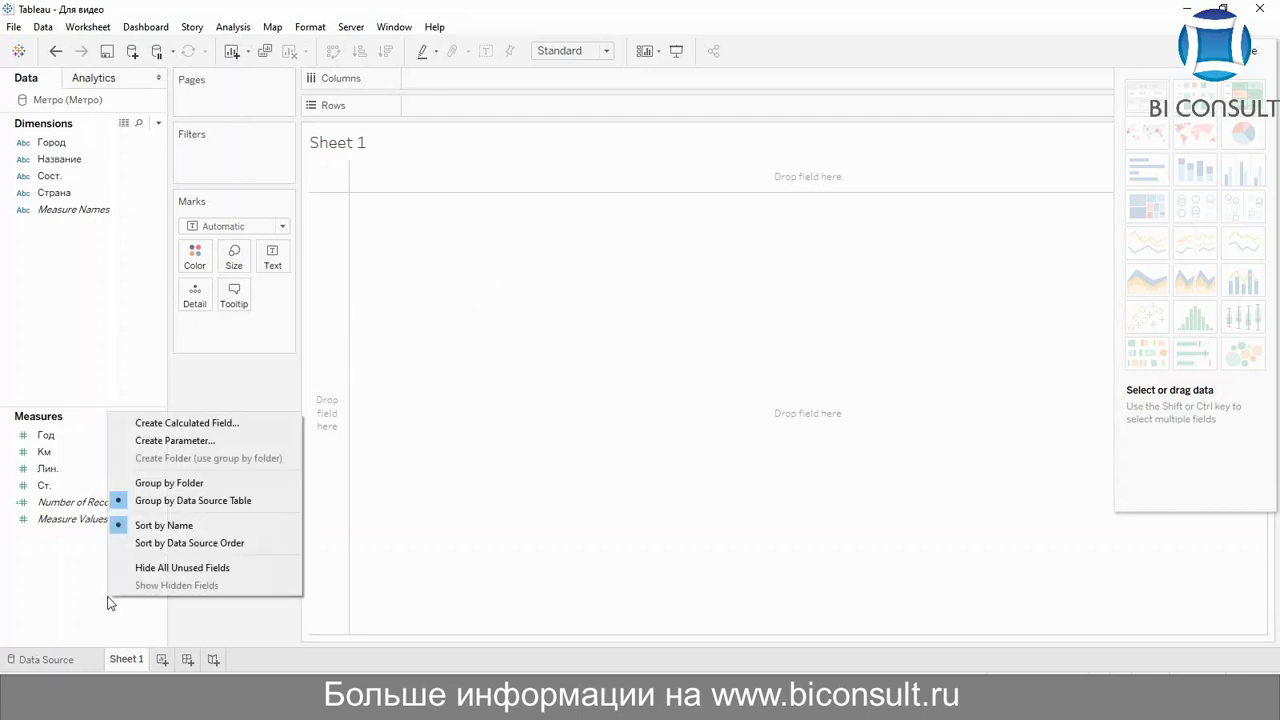
left_click(201, 423)
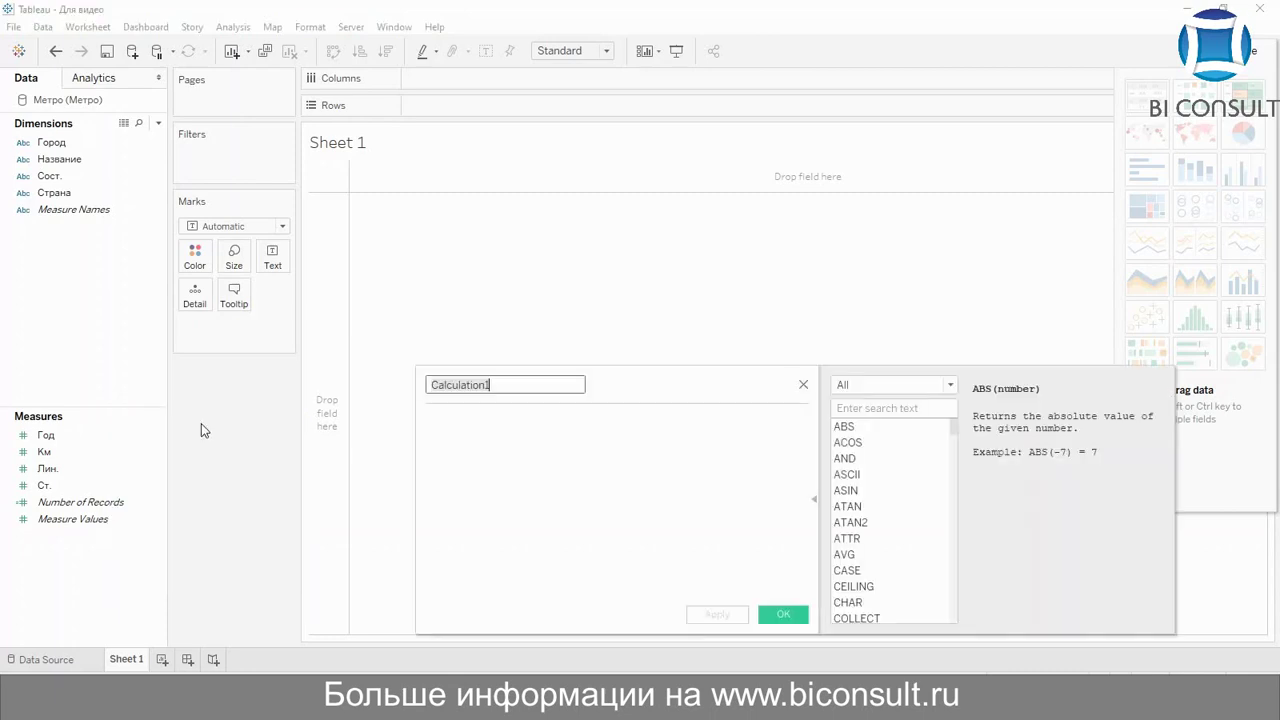
key("BackSpace")
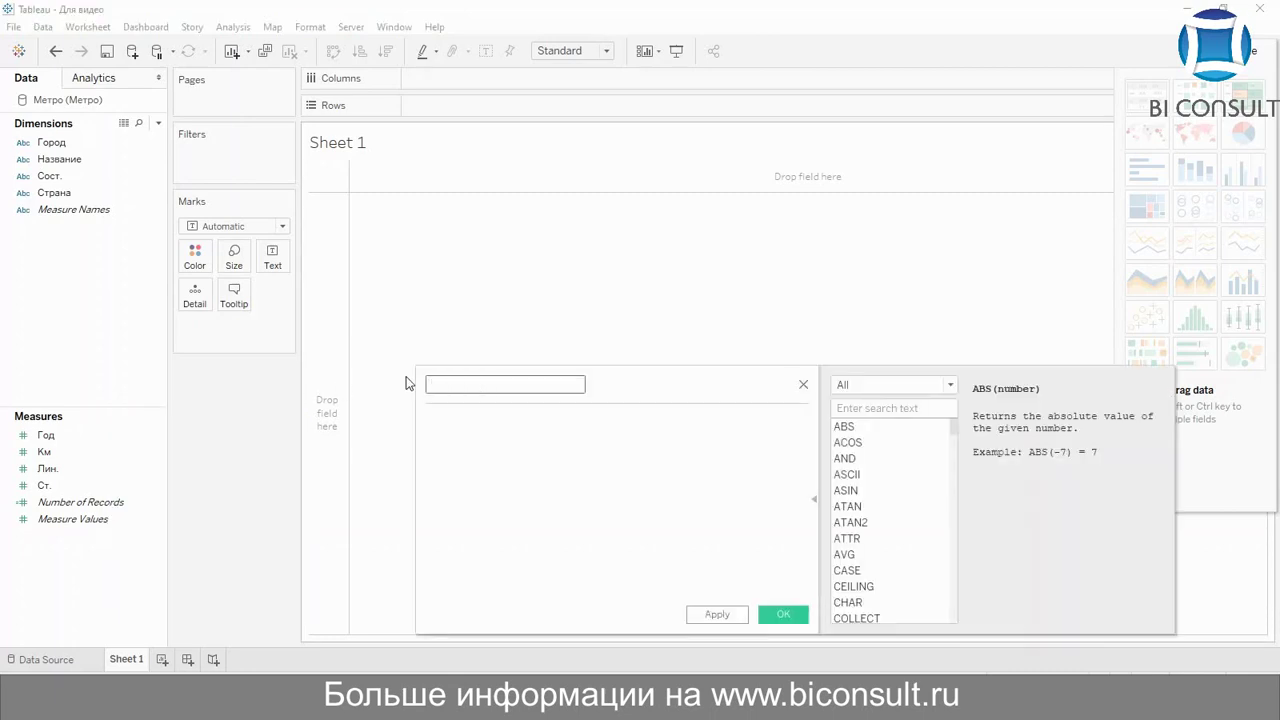
type("Number of subways")
key("Tab")
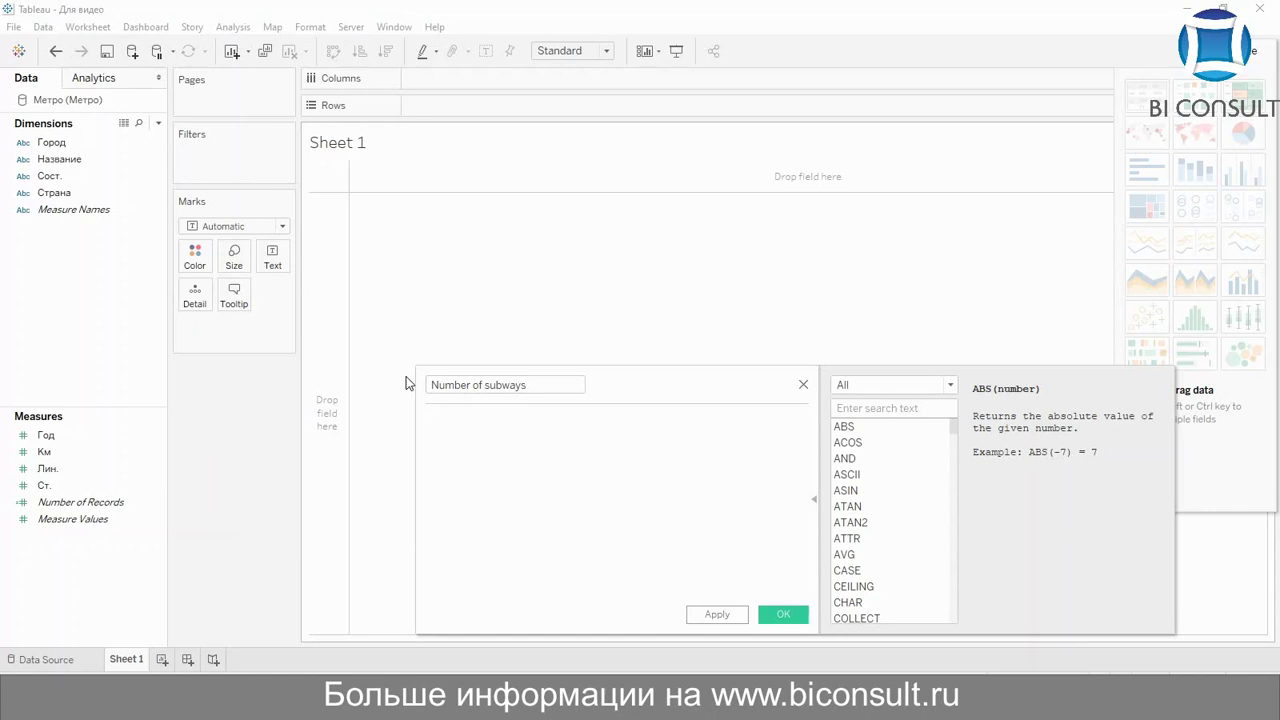
Define the calculated field as COUNTD([Название]), save it, and place Number of subways on Rows
type("cou")
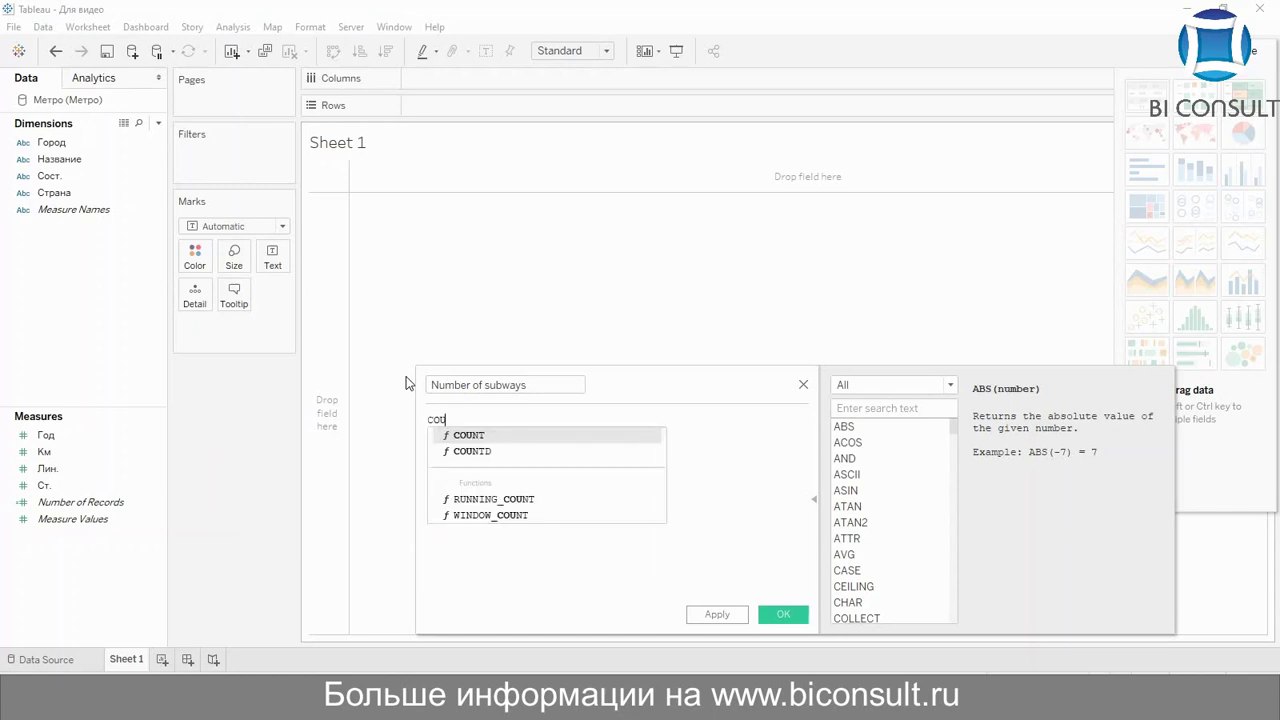
key("Down")
key("Return")
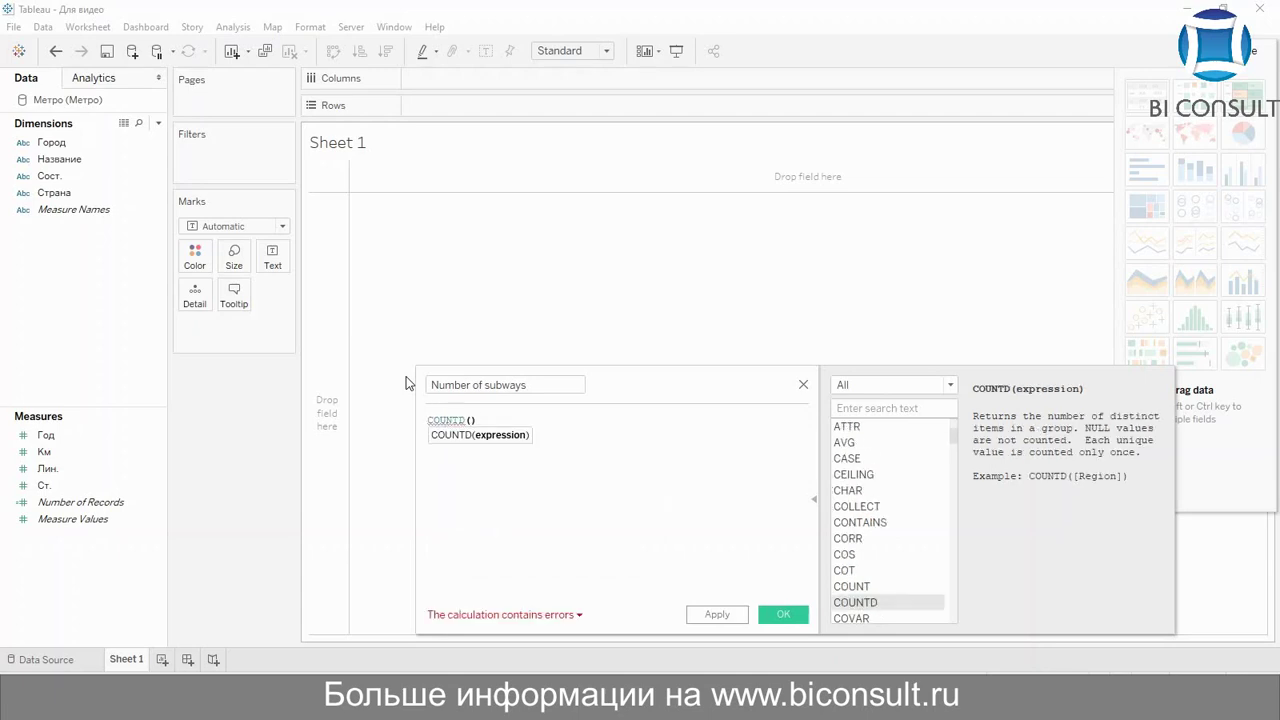
type("Н")
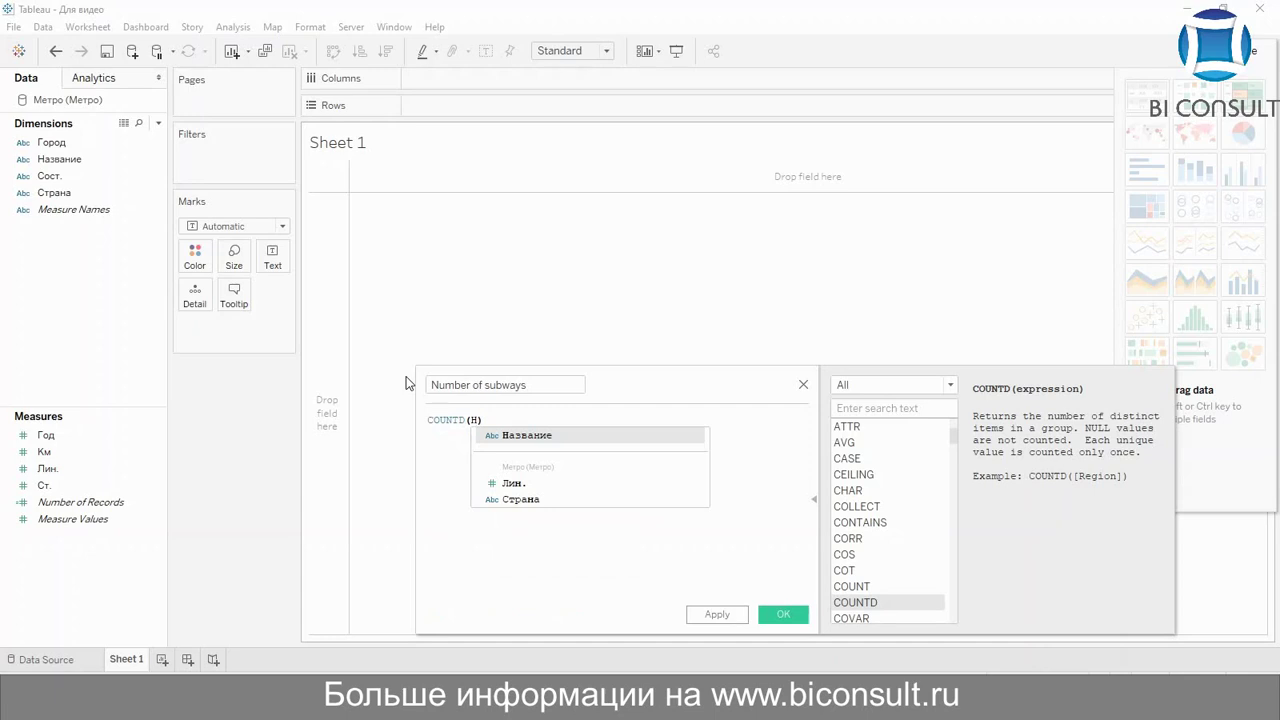
key("Return")
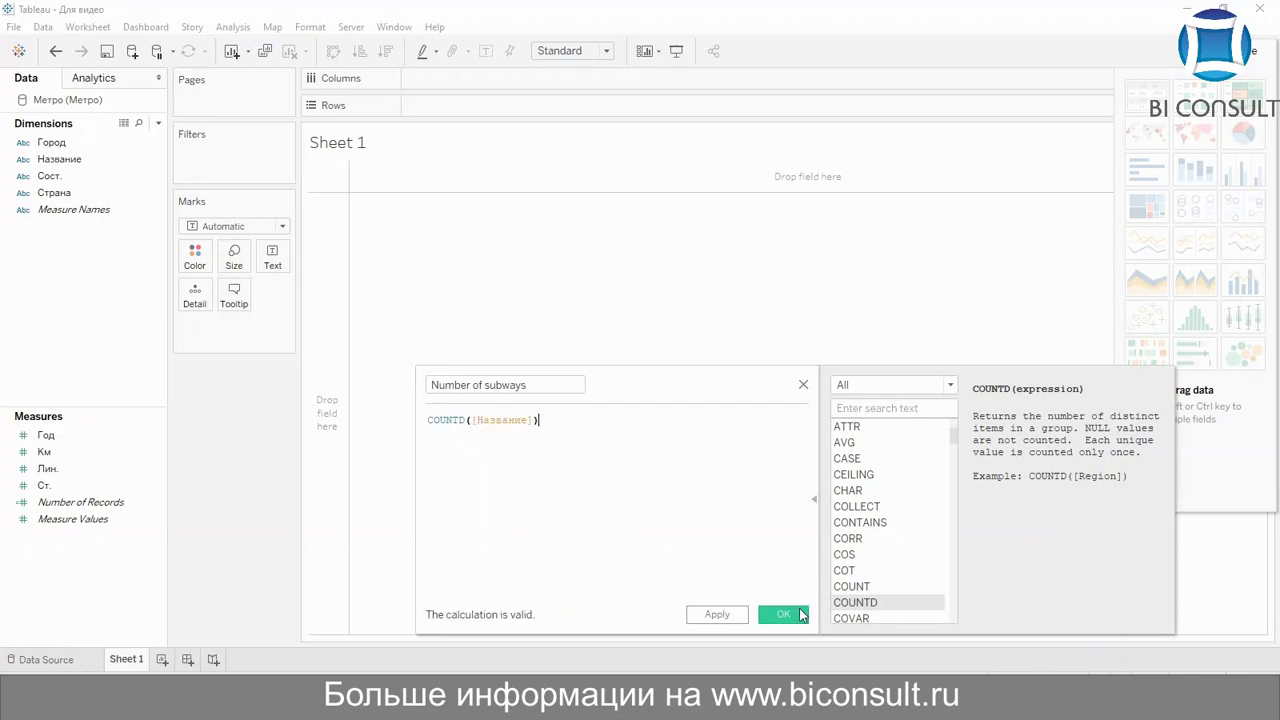
left_click(784, 614)
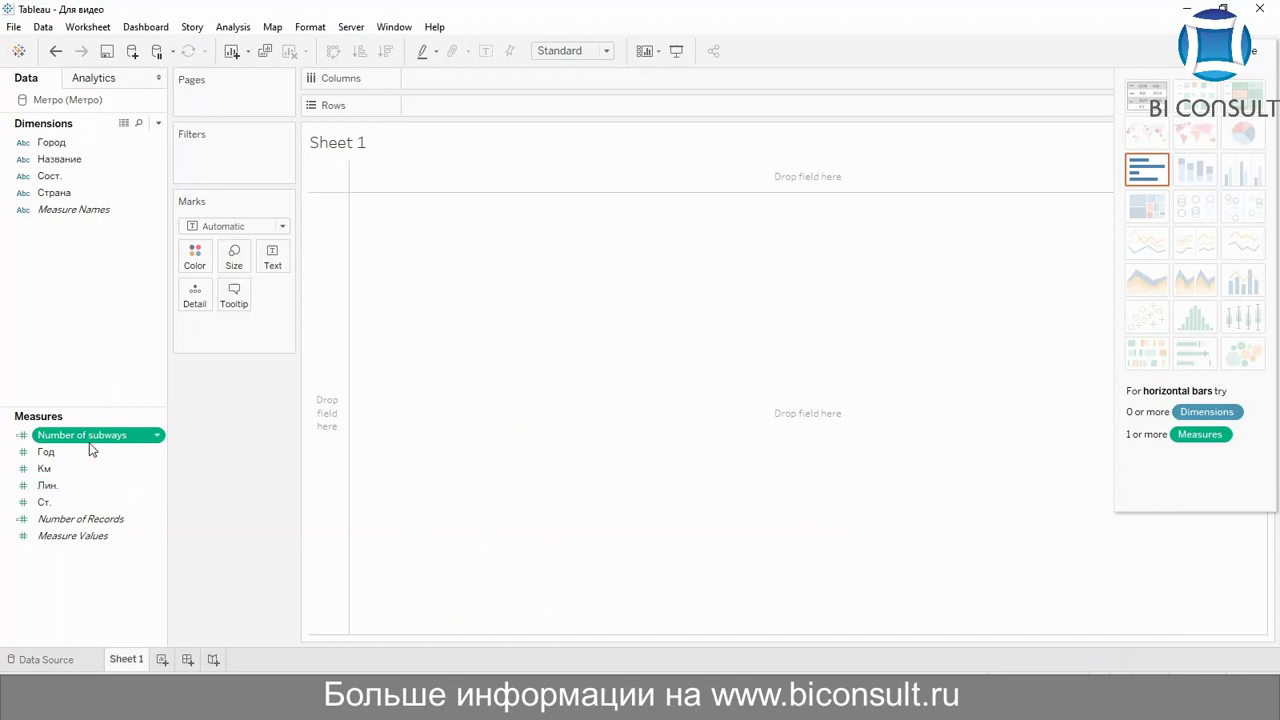
left_click_drag(92, 435, 434, 110)
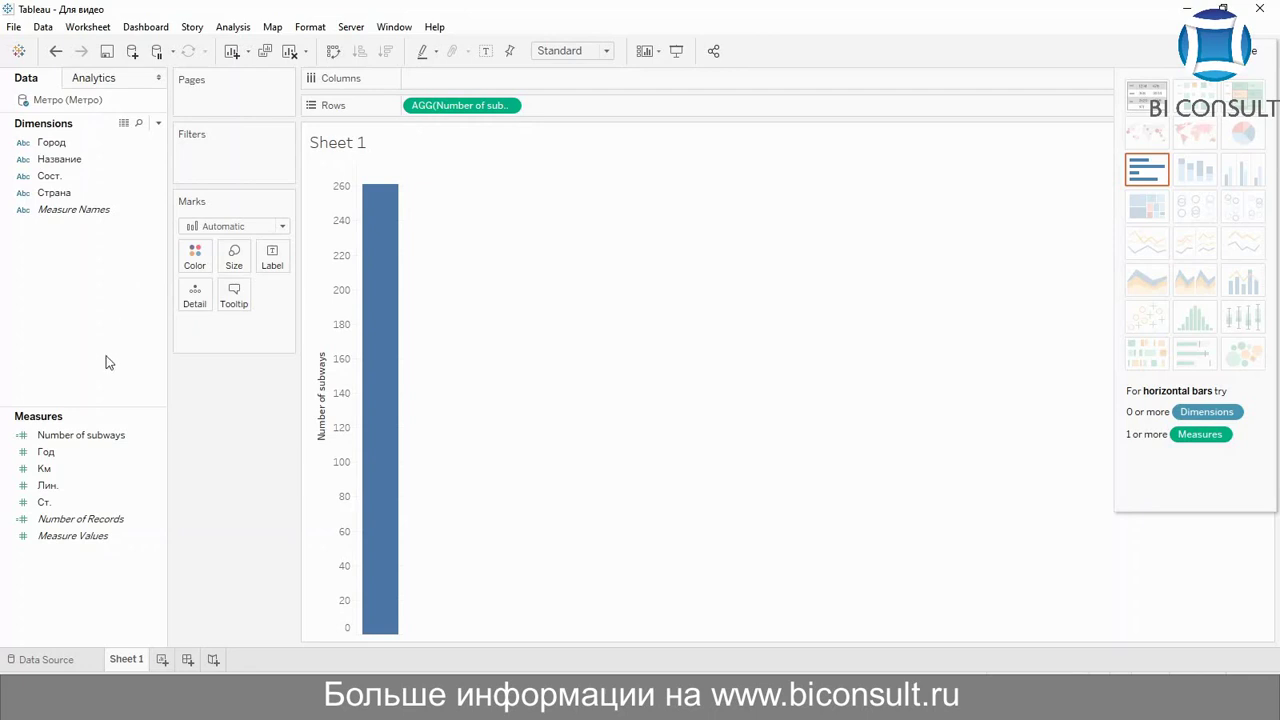
Create bins of size 10 from the Год measure and place Год (bin) on Columns
left_click(85, 443)
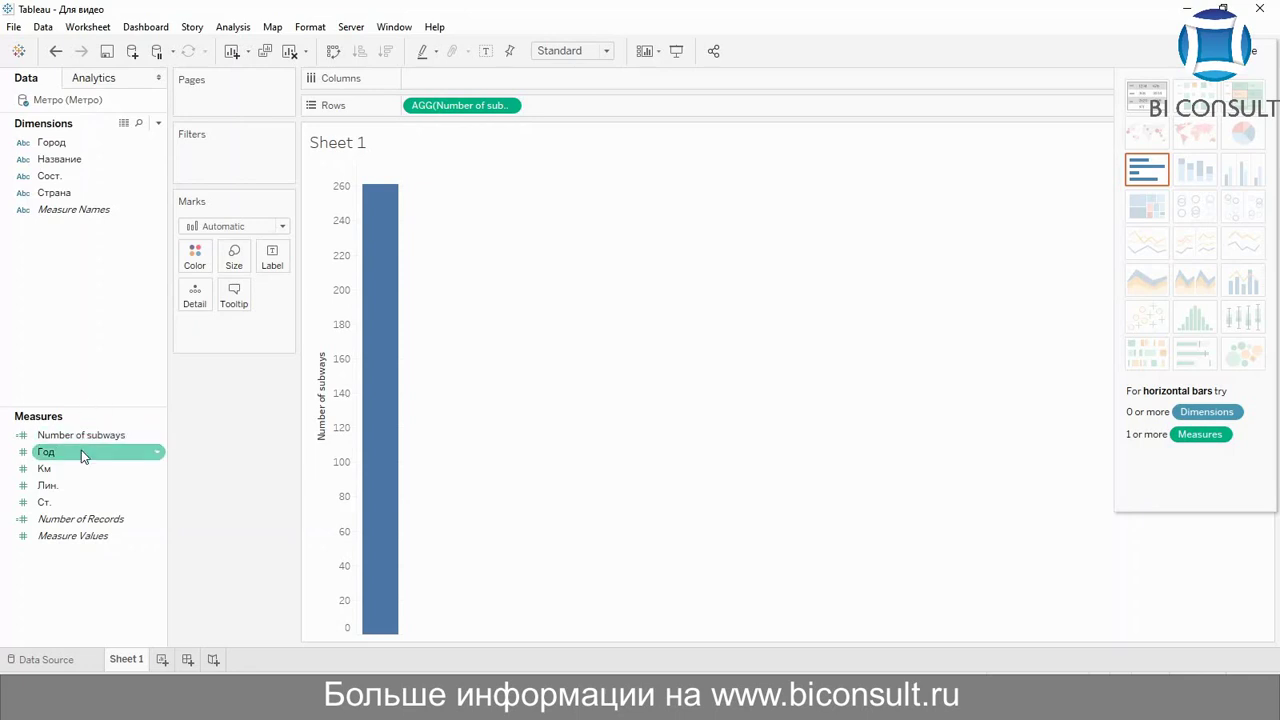
right_click(83, 456)
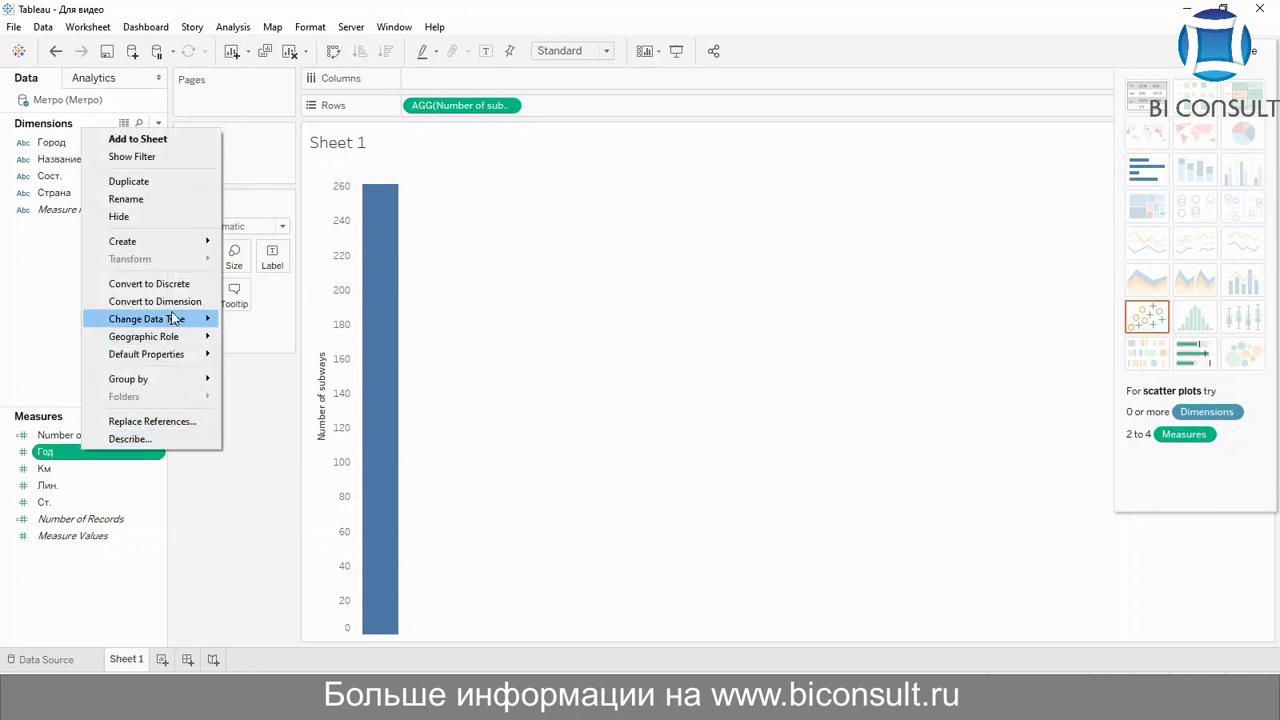
mouse_move(178, 249)
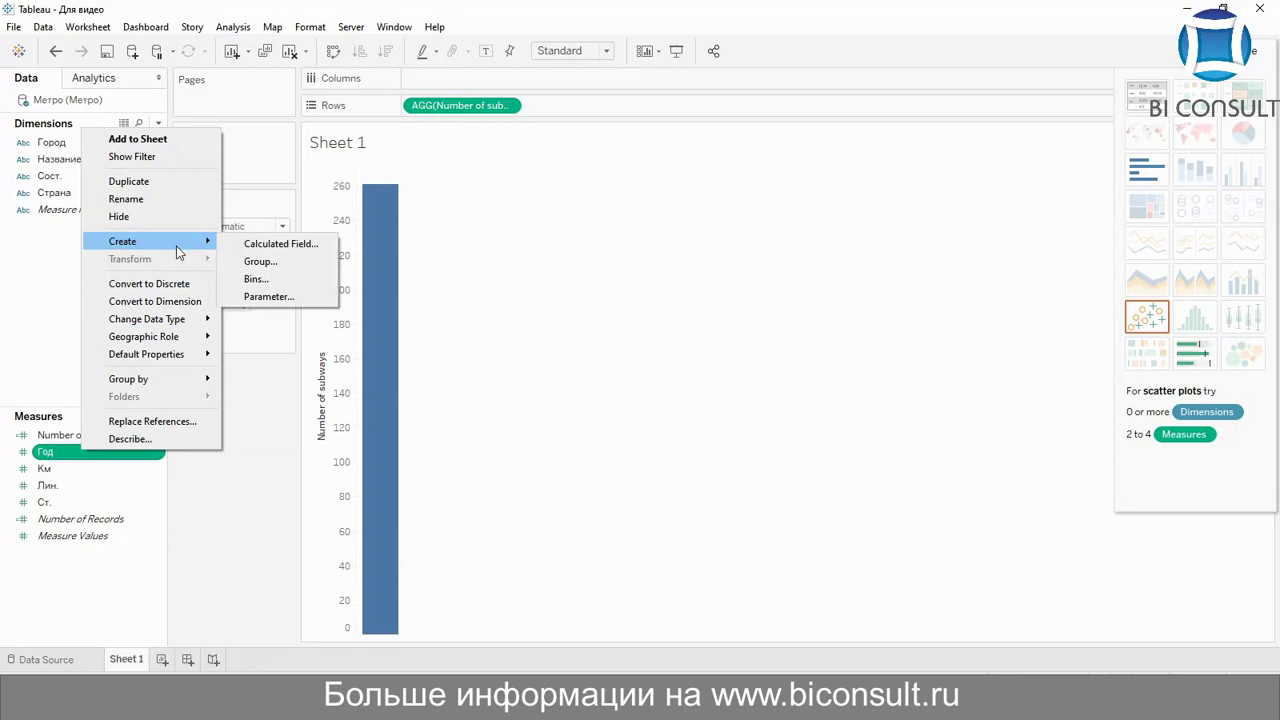
left_click(257, 279)
left_click(647, 318)
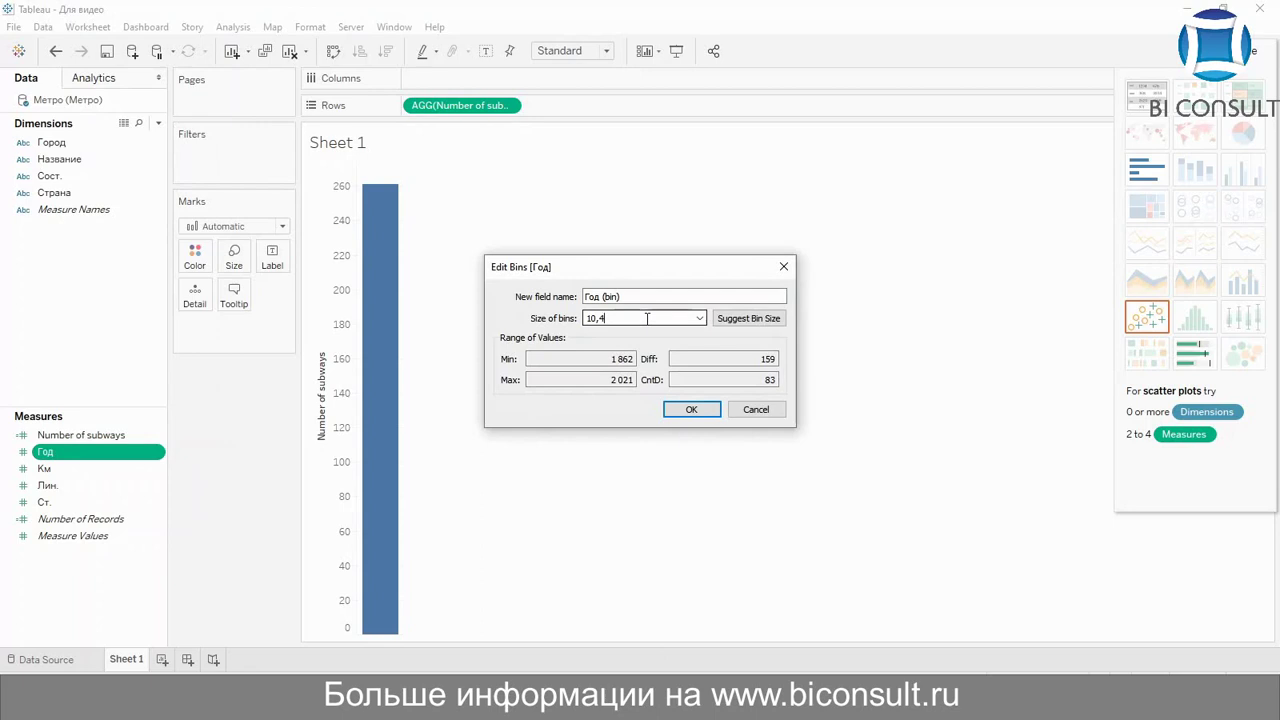
key("BackSpace")
key("BackSpace")
left_click(680, 409)
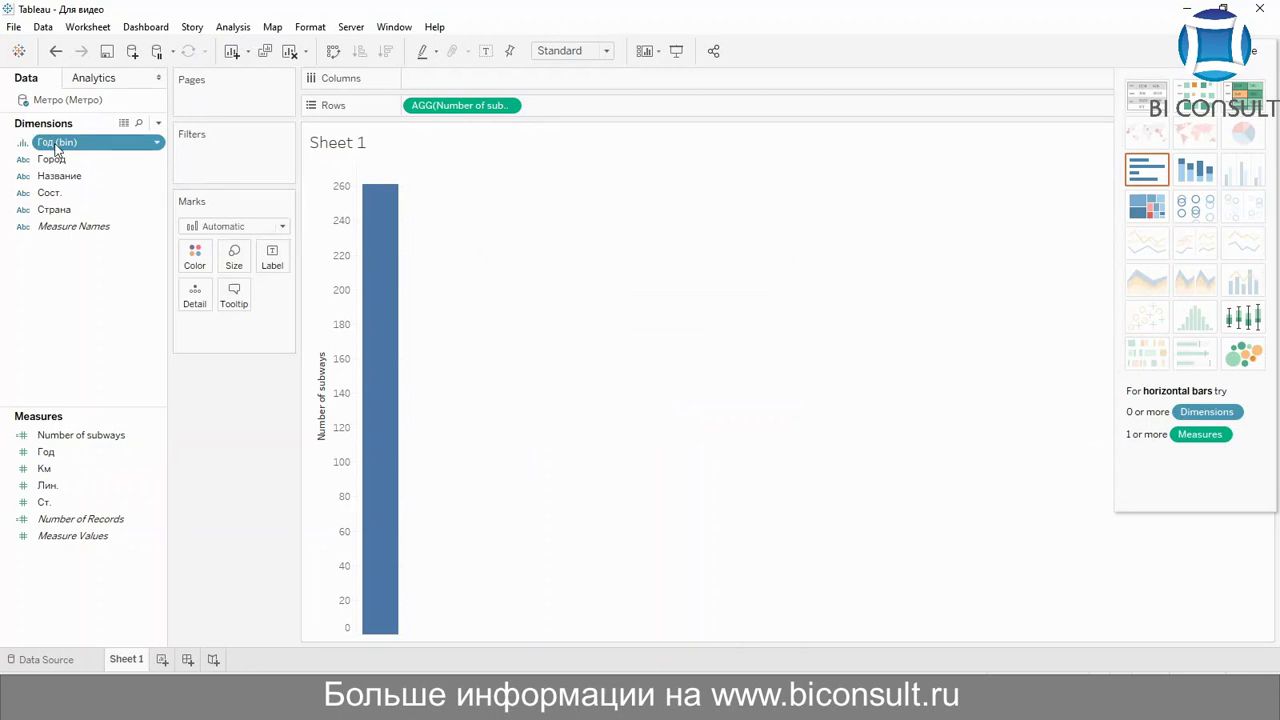
left_click_drag(56, 146, 505, 84)
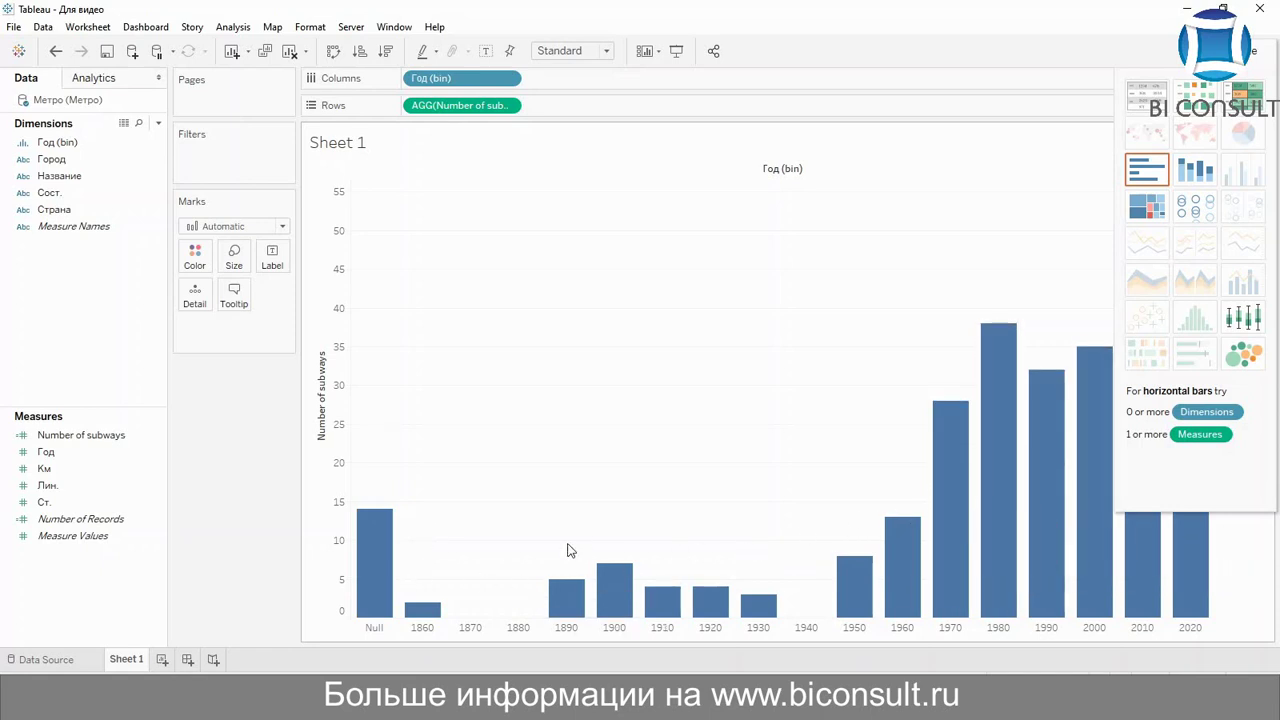
Examine the full underlying records behind the Null bar, including their Год values
mouse_move(389, 545)
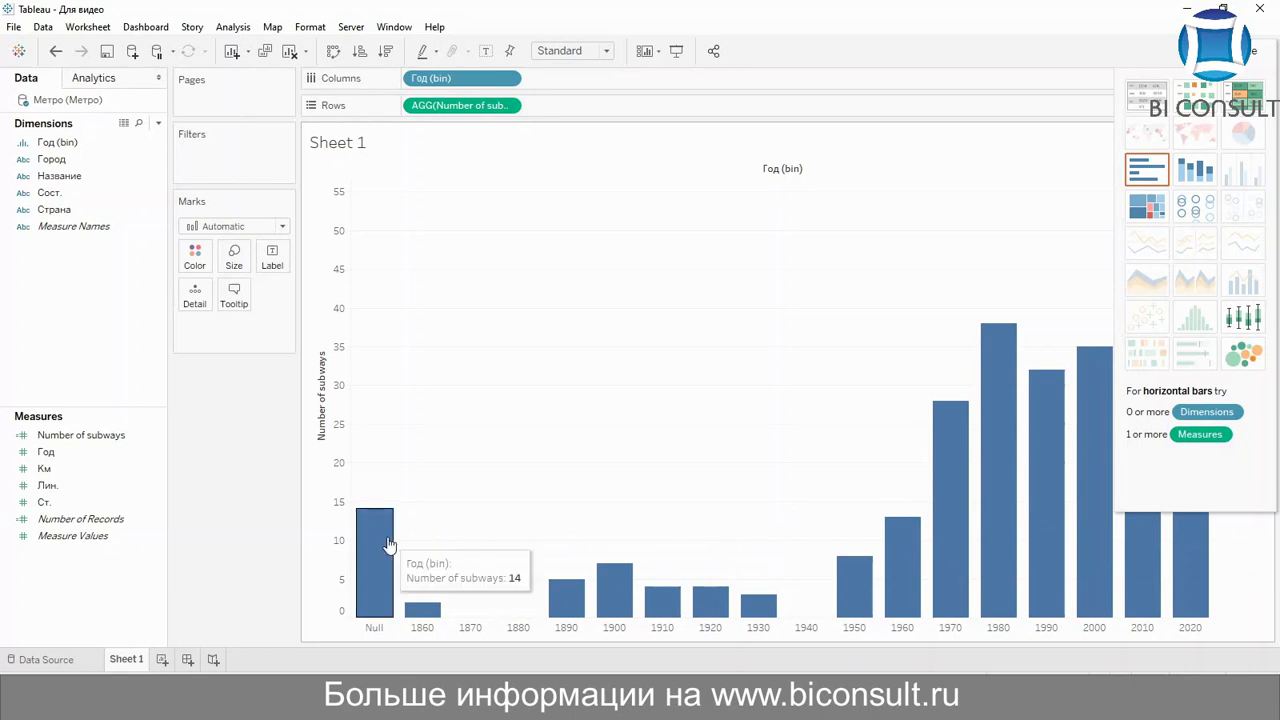
right_click(377, 607)
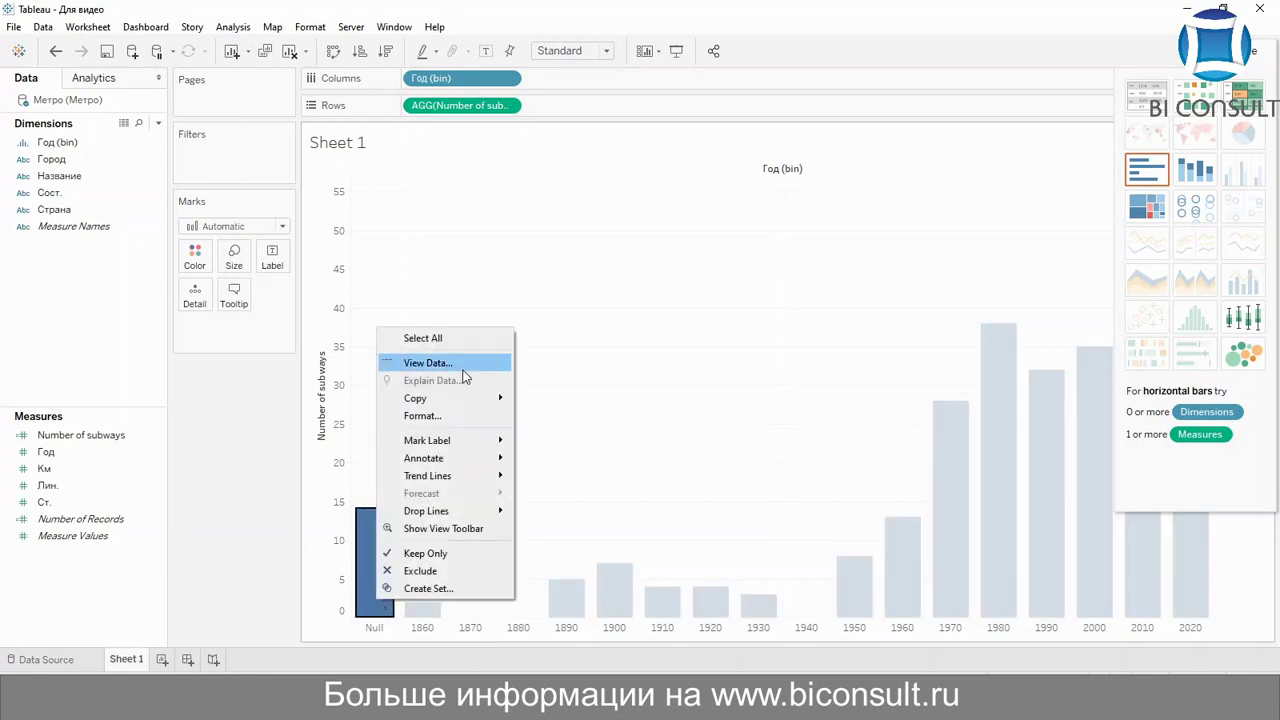
left_click(473, 362)
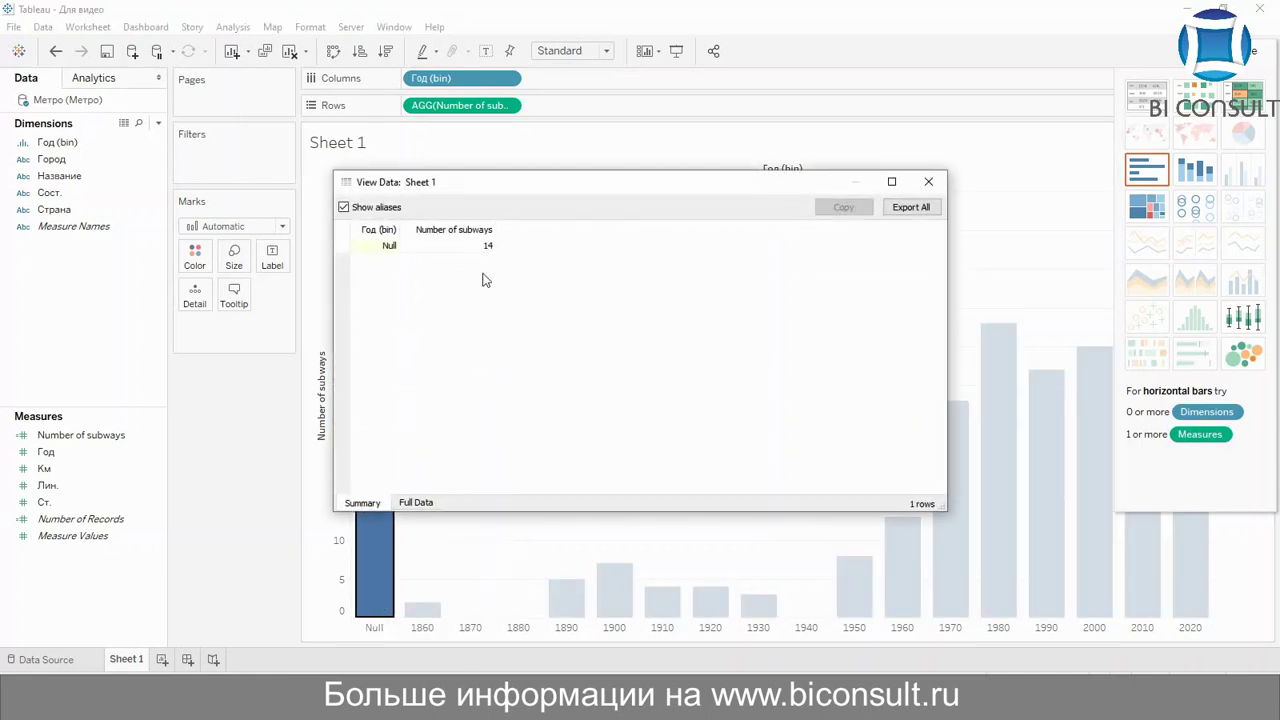
left_click(430, 506)
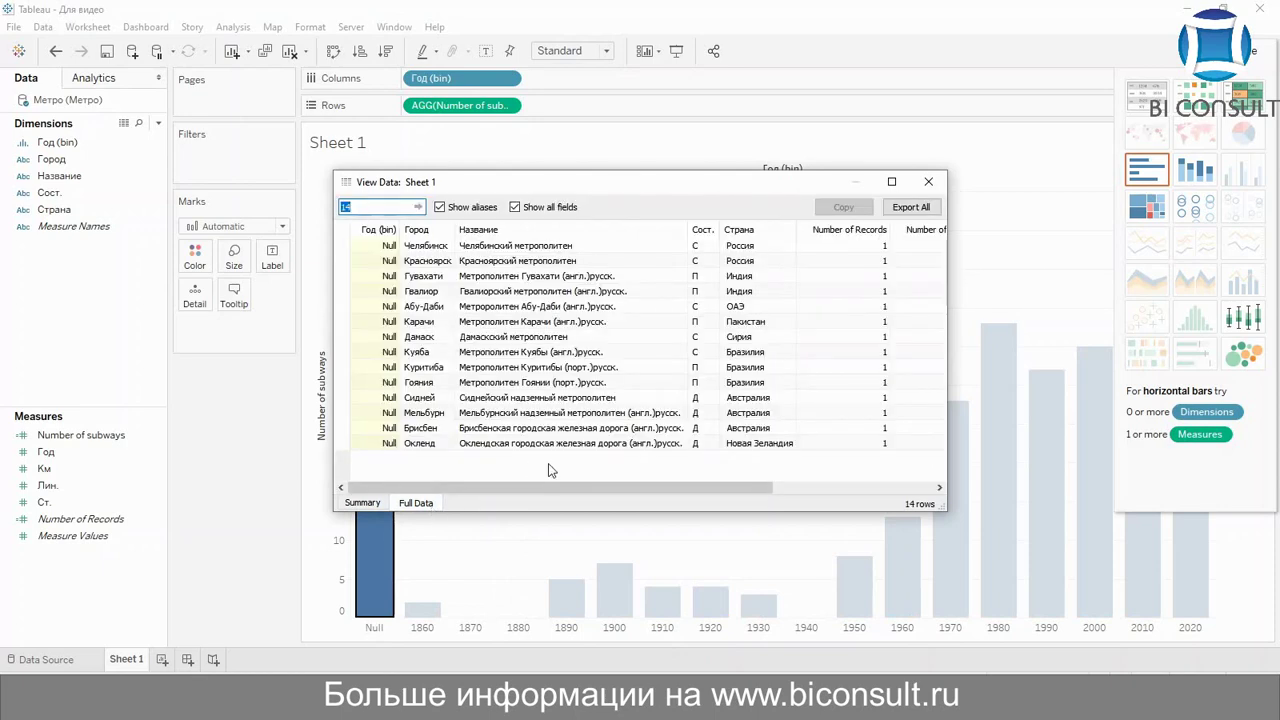
left_click_drag(609, 487, 761, 471)
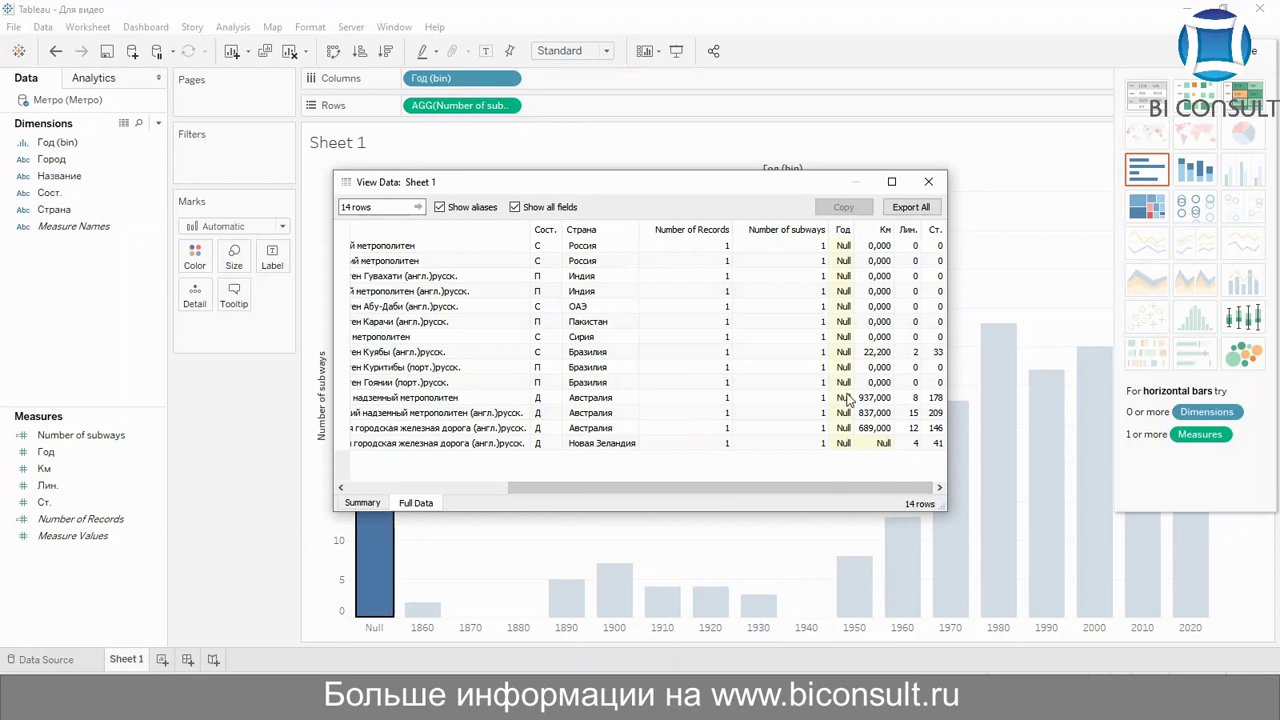
left_click(928, 181)
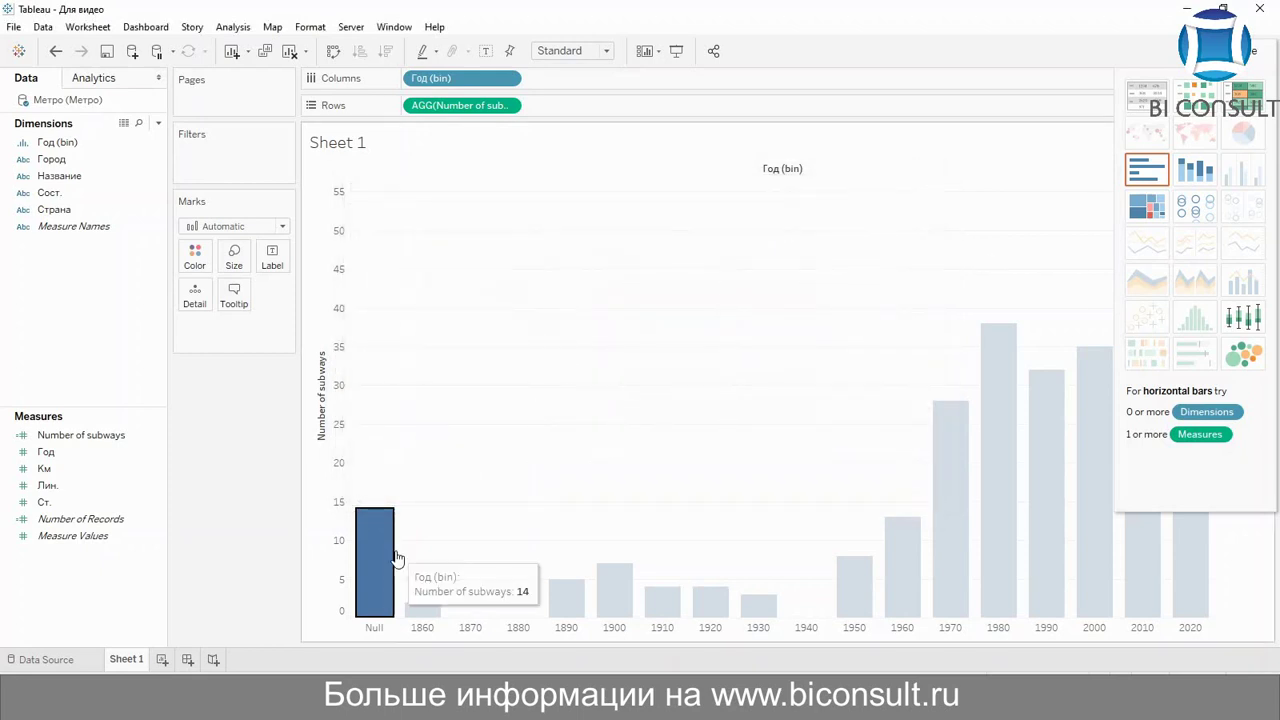
Exclude the Null year bin from the chart
left_click(470, 488)
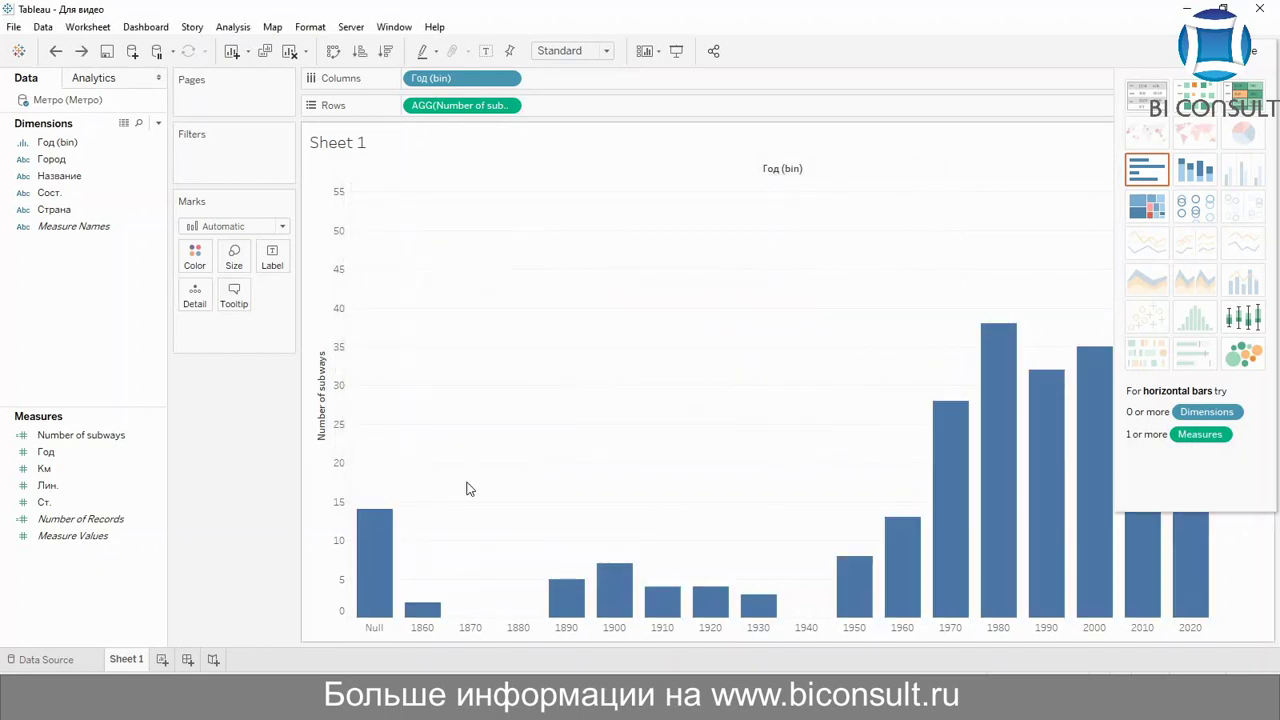
right_click(380, 546)
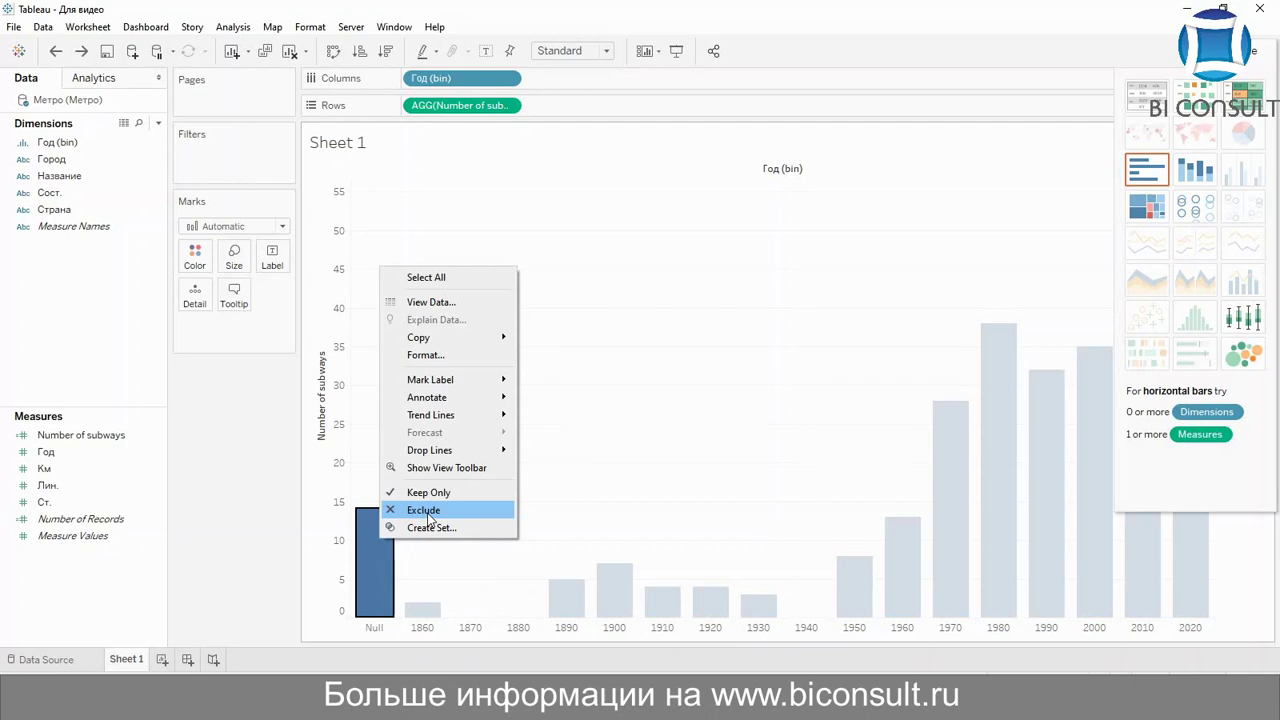
left_click(424, 511)
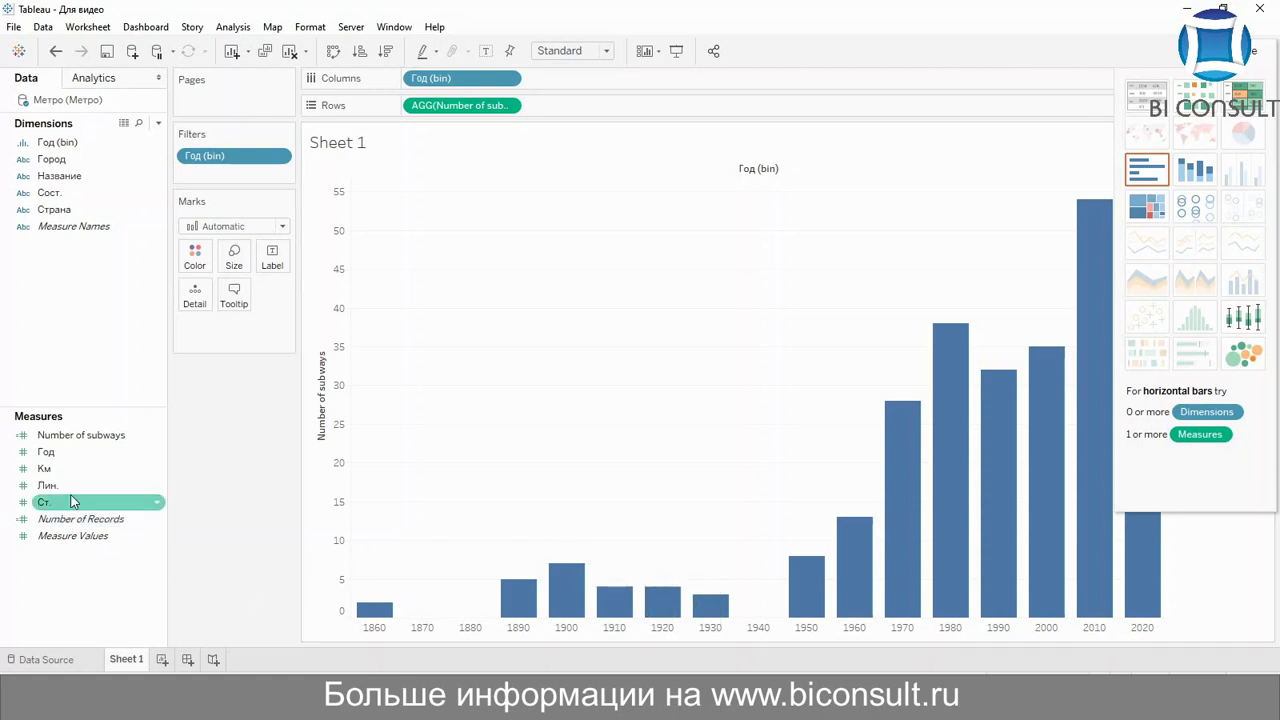
Add the Км measure to Rows and combine it with Number of subways on a dual axis
left_click_drag(65, 482, 598, 117)
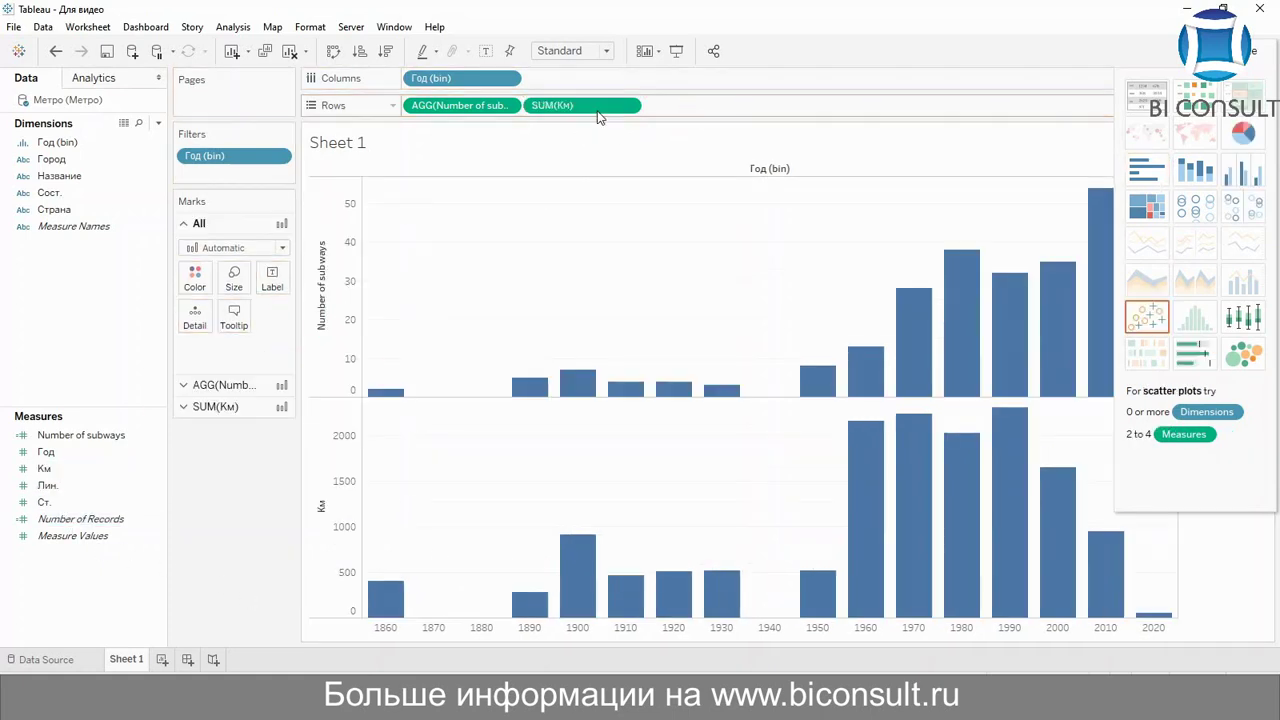
right_click(598, 113)
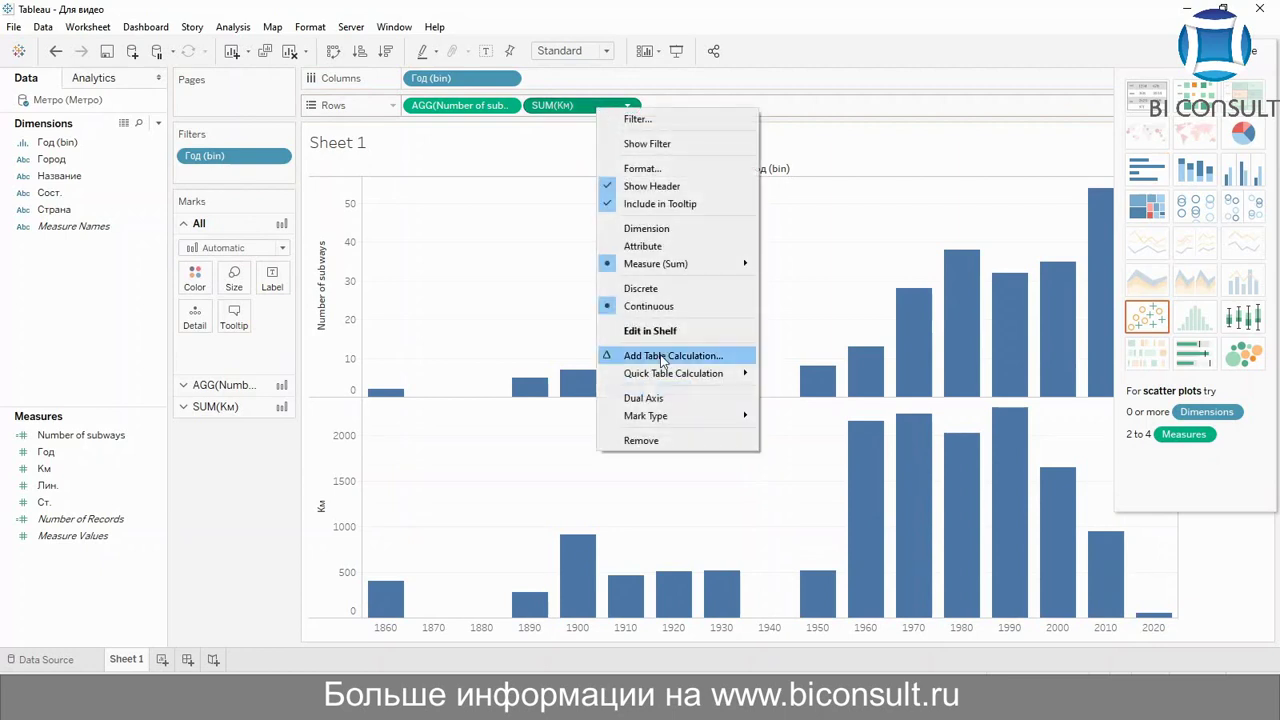
left_click(655, 398)
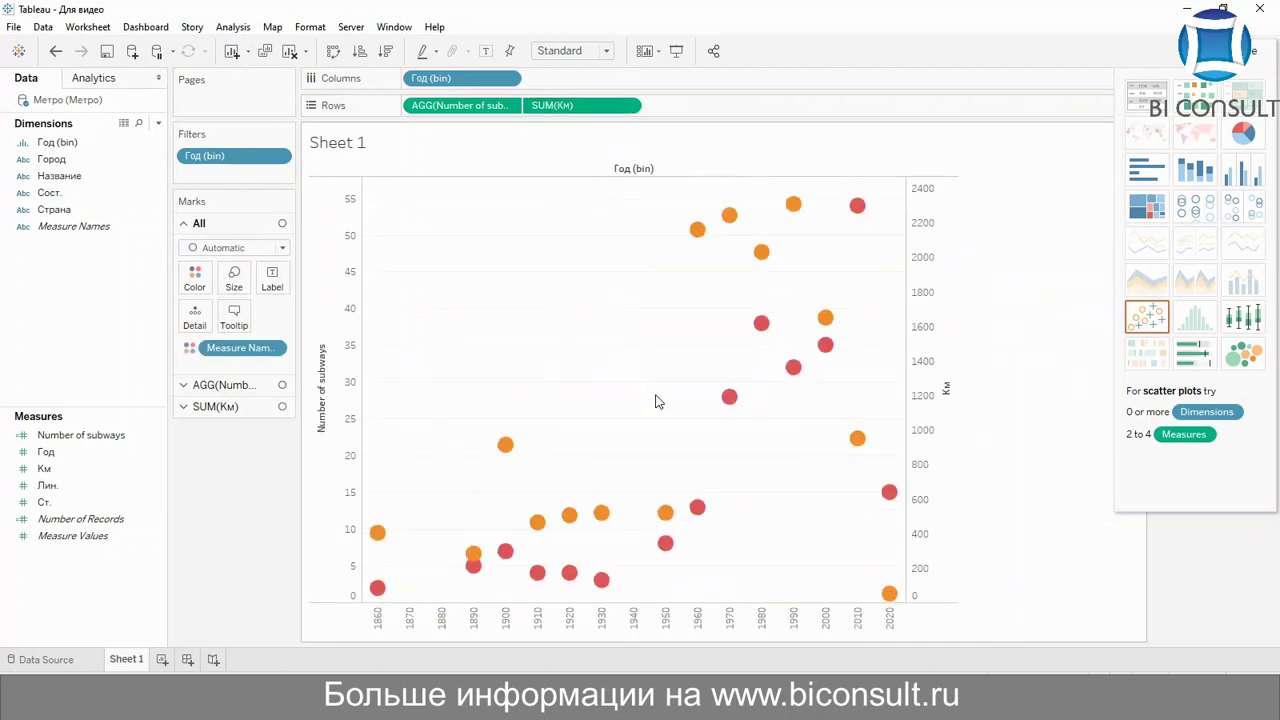
Change the aggregation of Км on Rows to Average
left_click(629, 106)
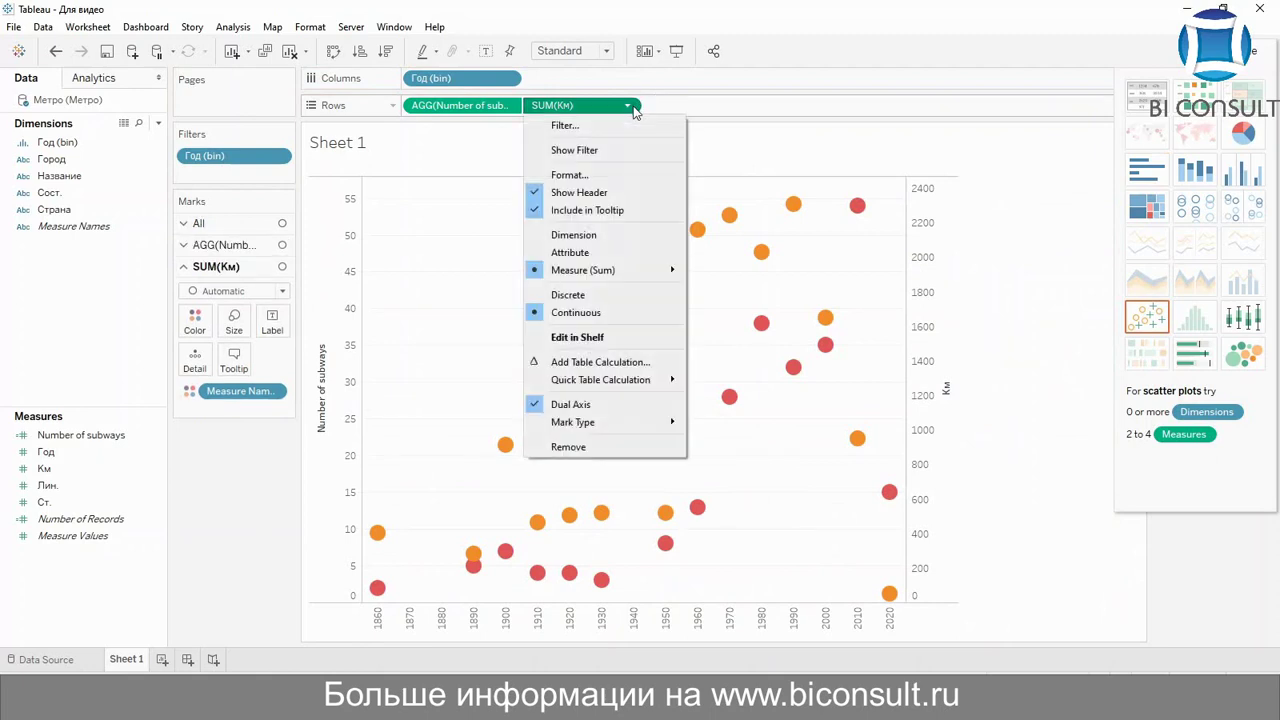
mouse_move(620, 275)
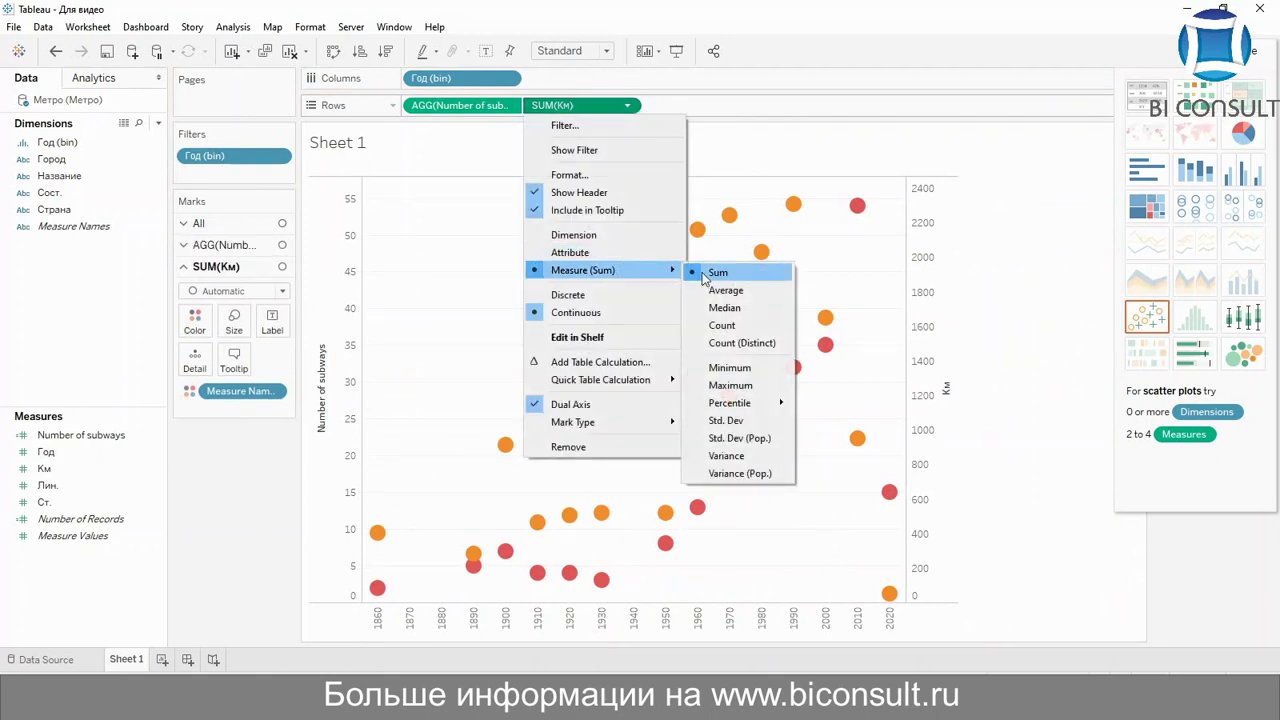
left_click(742, 291)
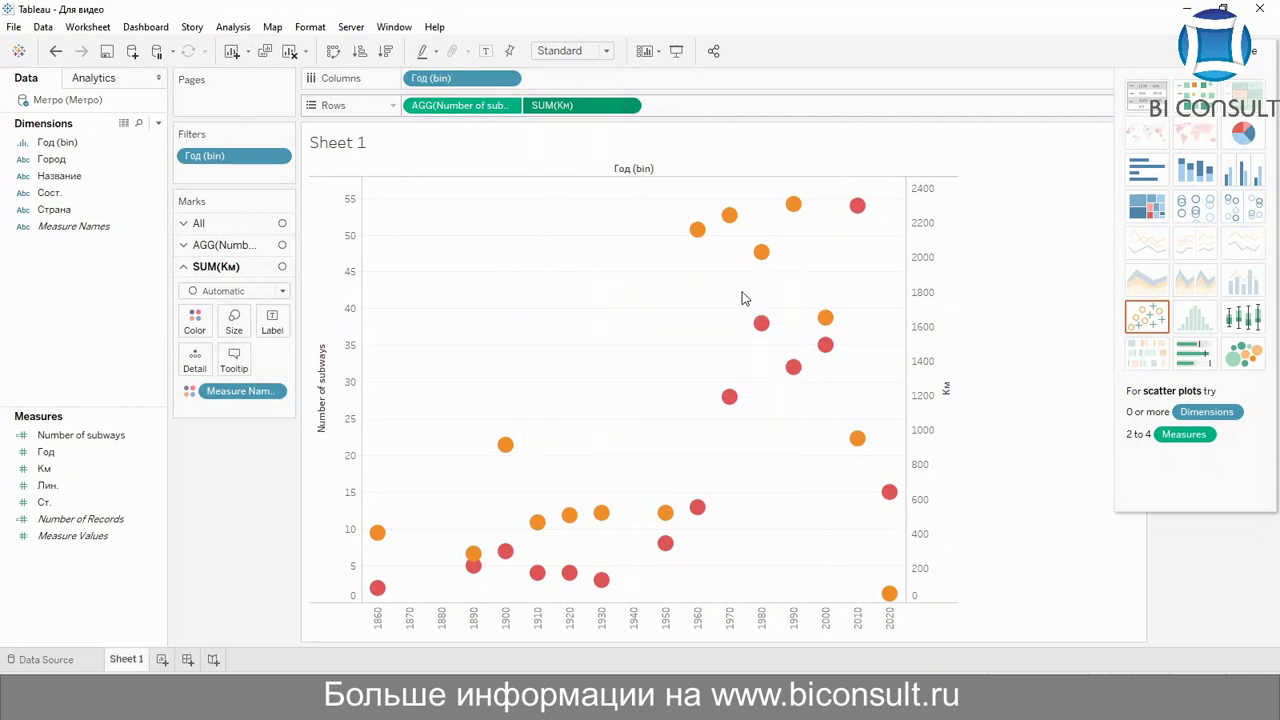
Set the mark type of the Number of subways measure to Bar
left_click(209, 248)
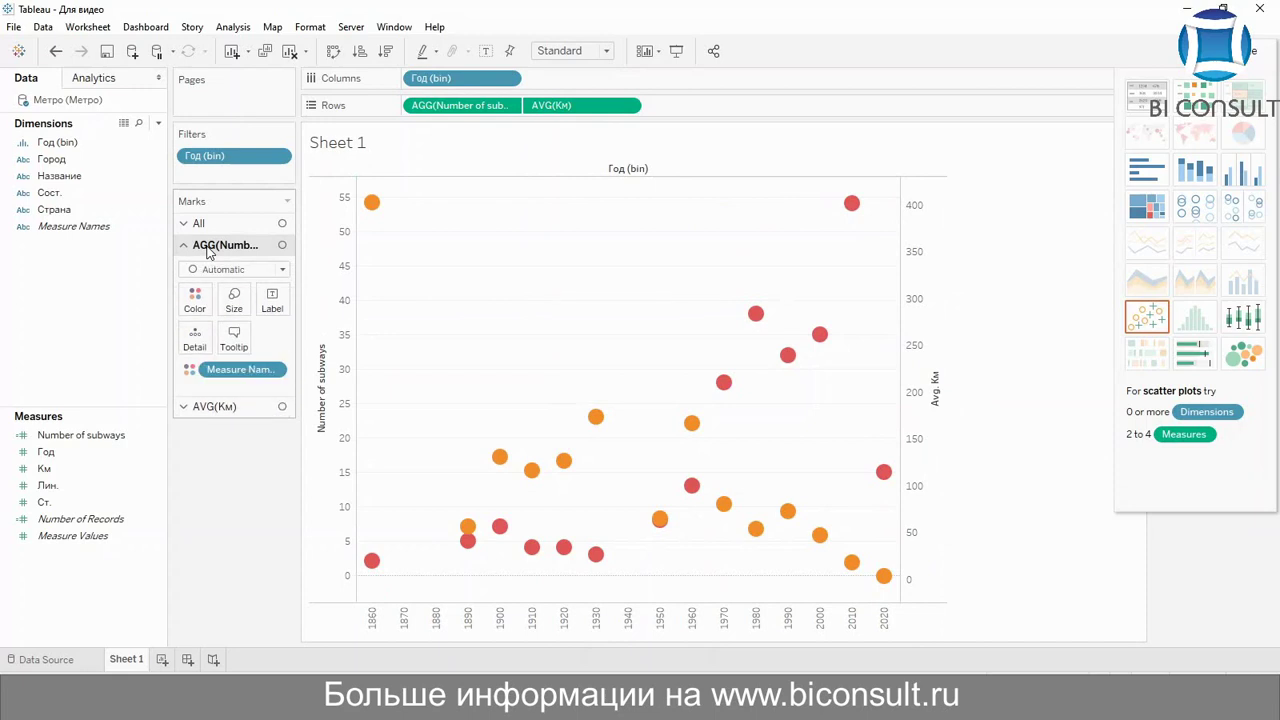
left_click(249, 277)
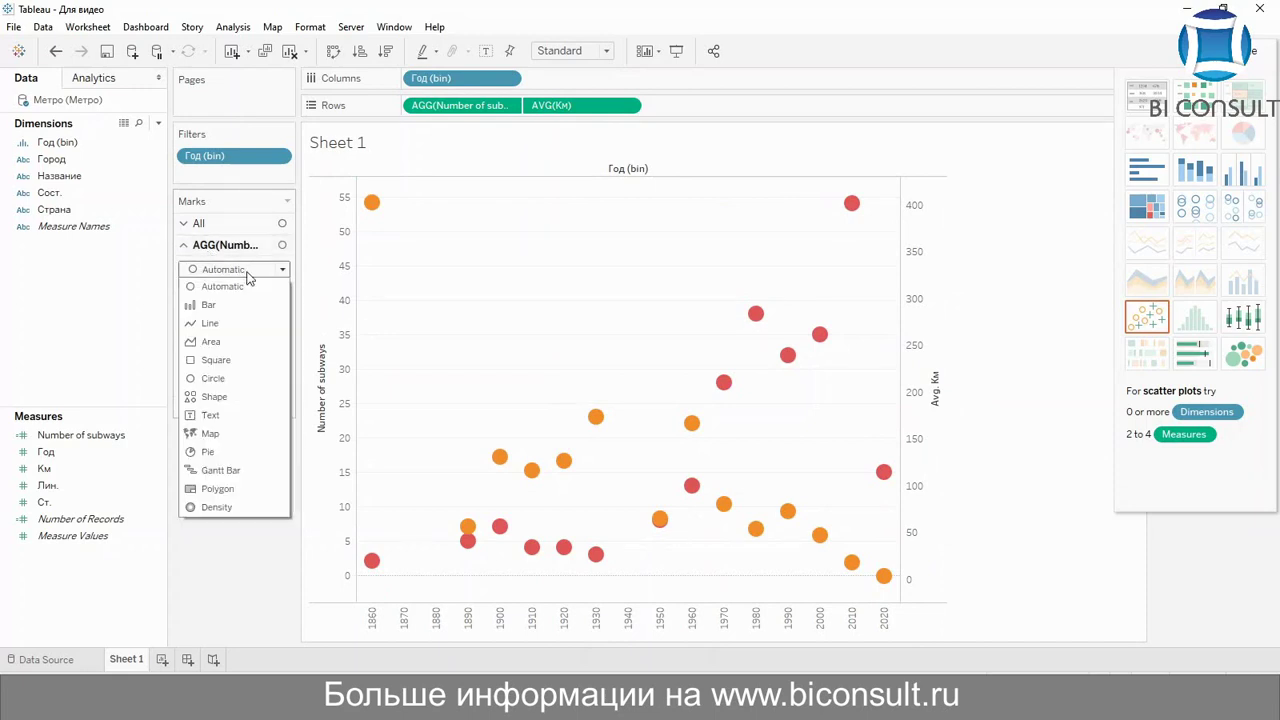
left_click(227, 306)
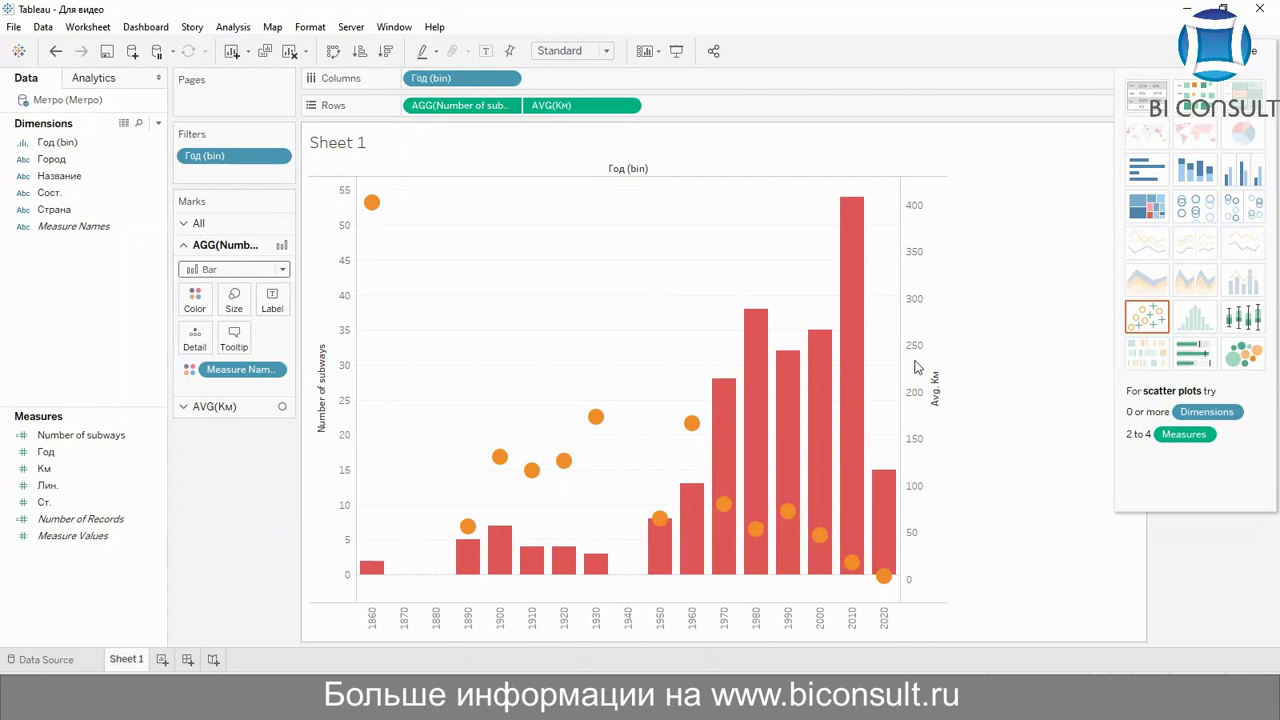
Examine the number of subways and average length for individual decades in the chart
mouse_move(476, 569)
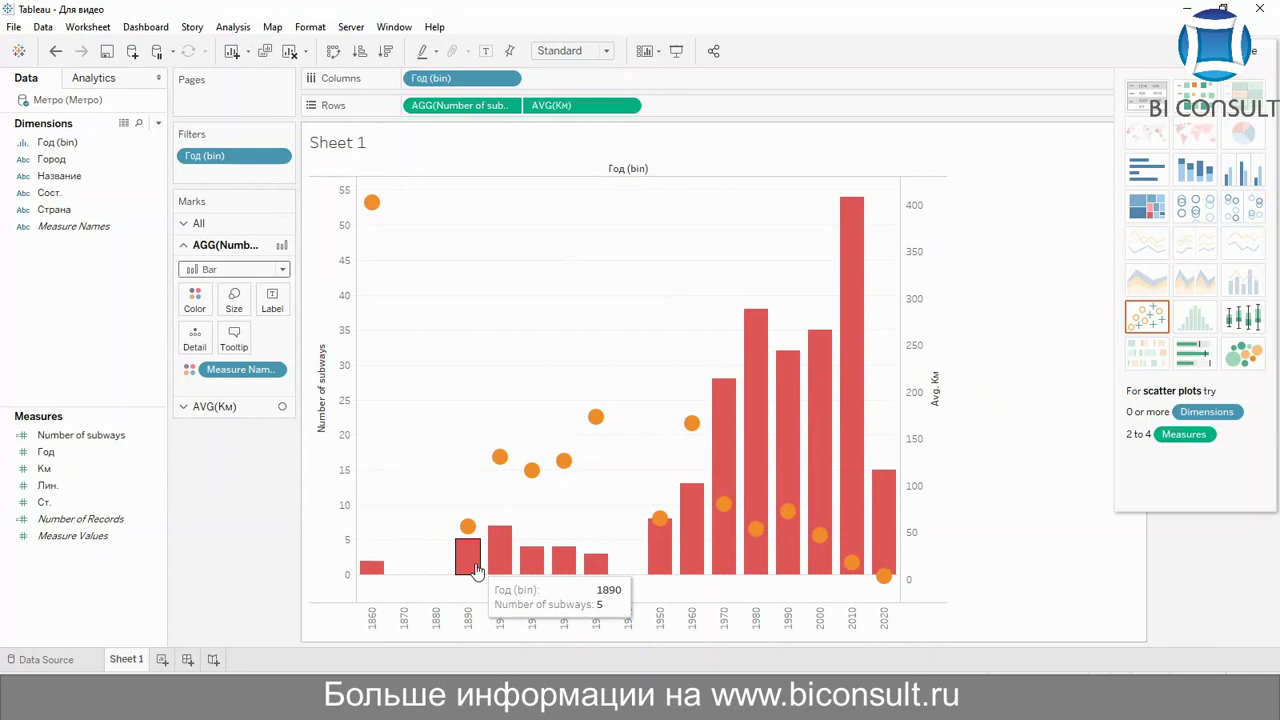
mouse_move(468, 528)
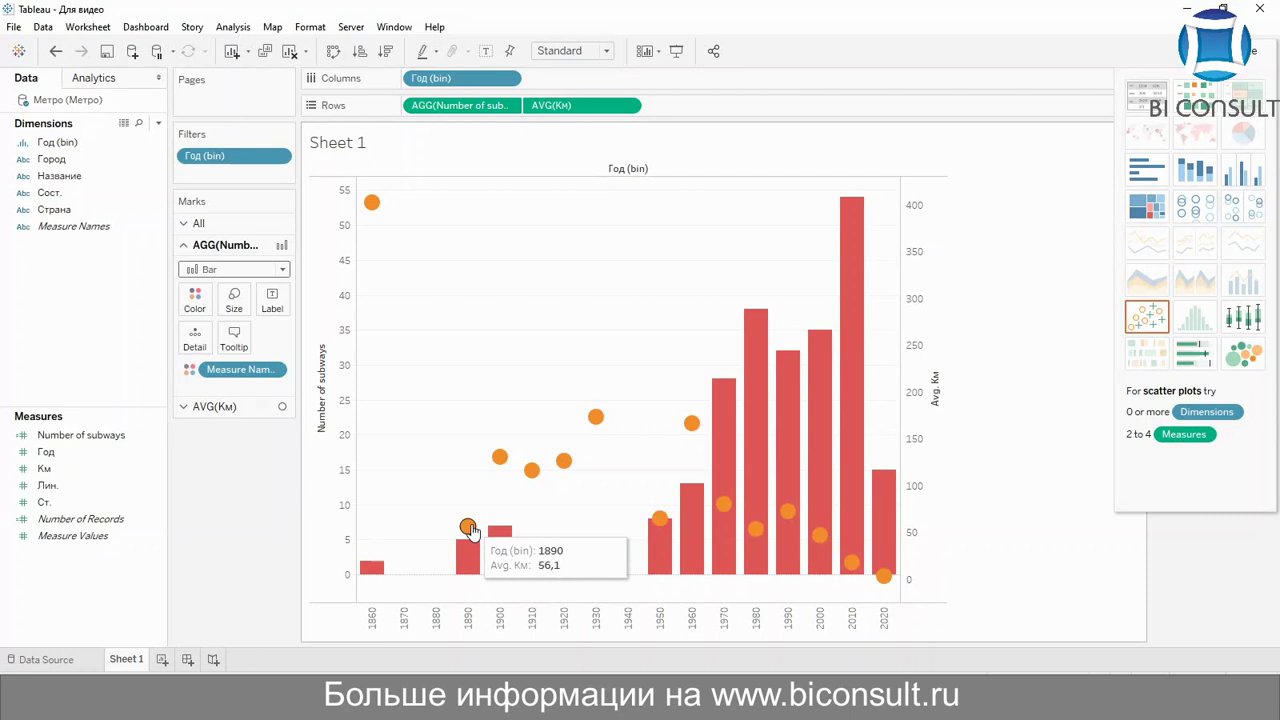
mouse_move(842, 558)
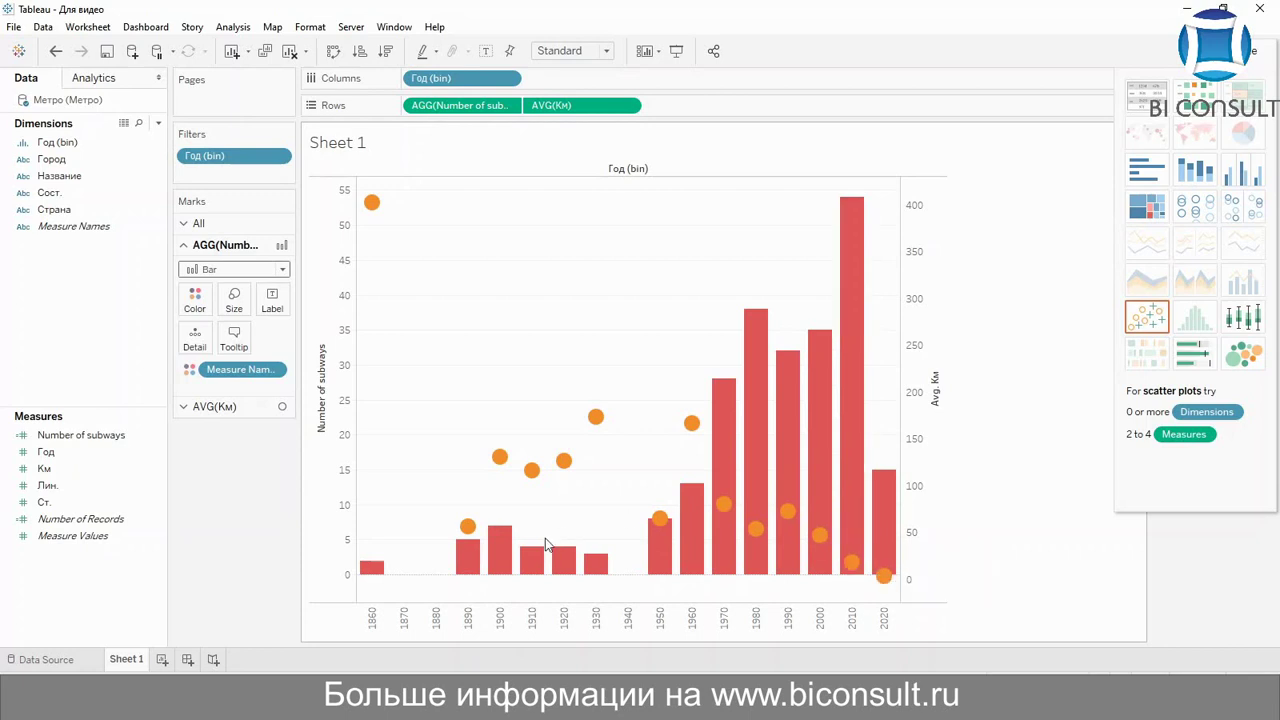
mouse_move(537, 556)
mouse_move(596, 563)
mouse_move(369, 217)
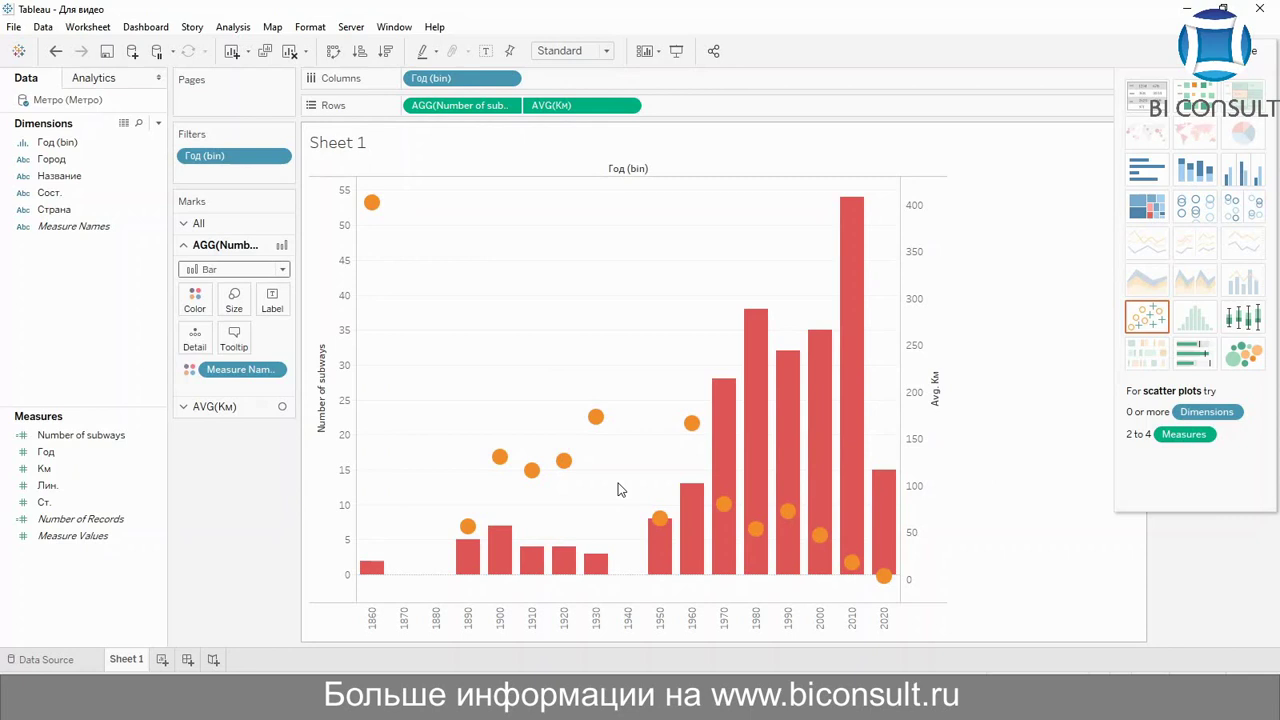
Rename the sheet as "Subway: distribution by year and avg distance"
double_click(352, 145)
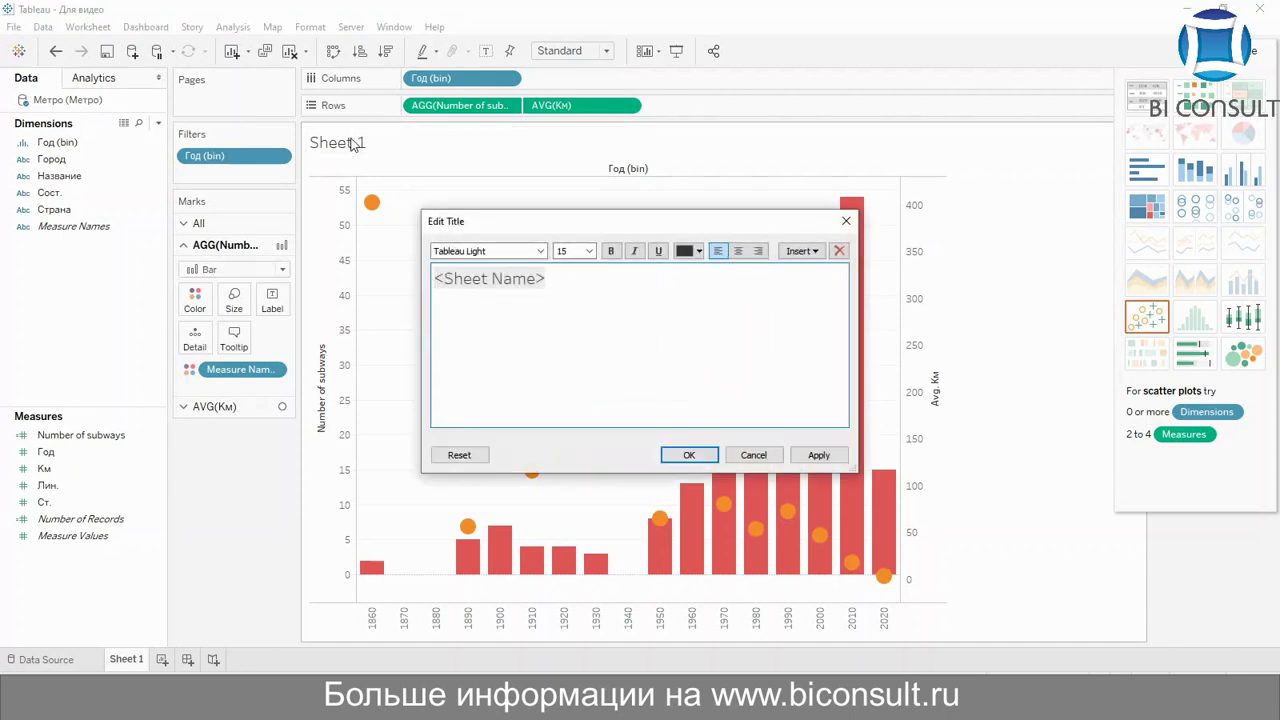
left_click(846, 221)
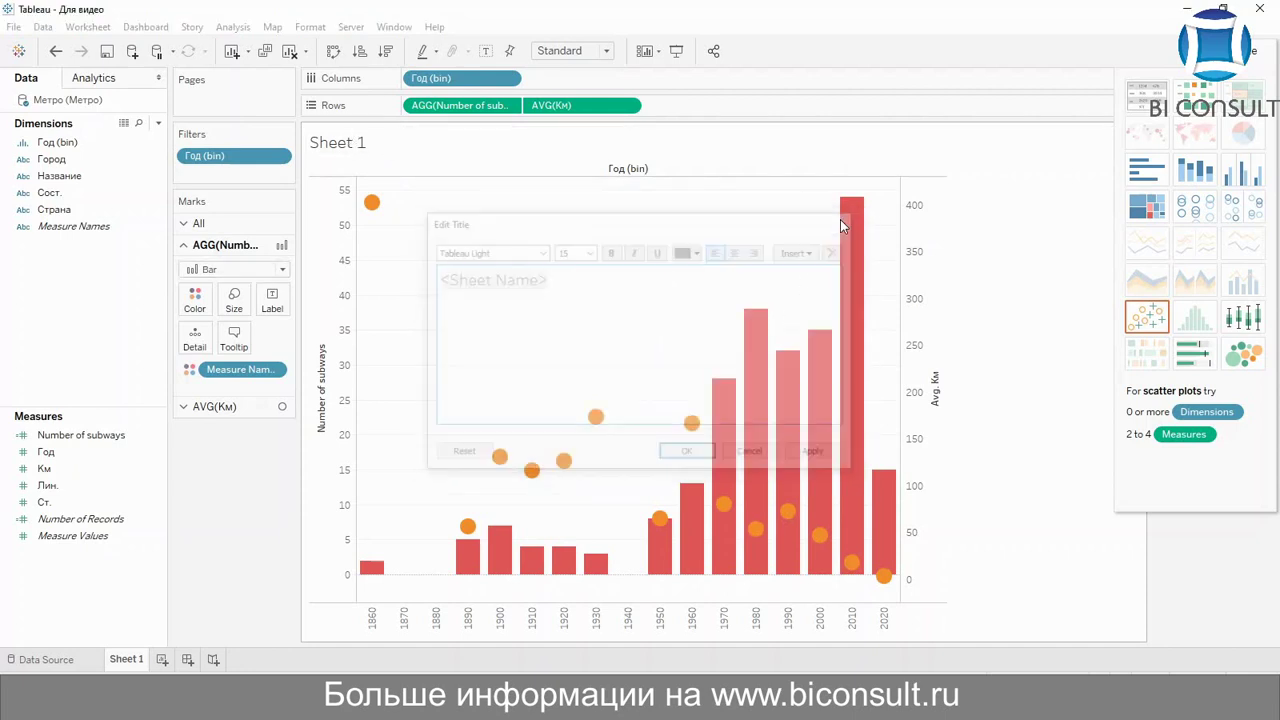
double_click(126, 659)
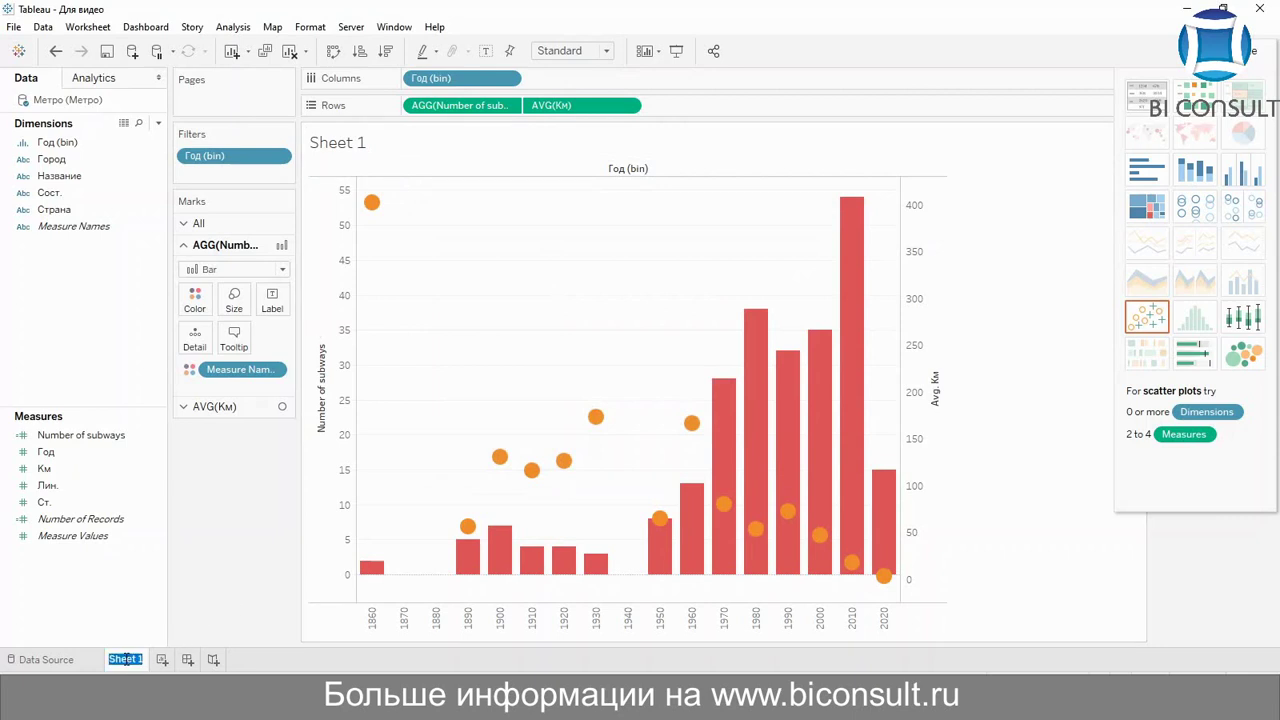
type("ыгицфн")
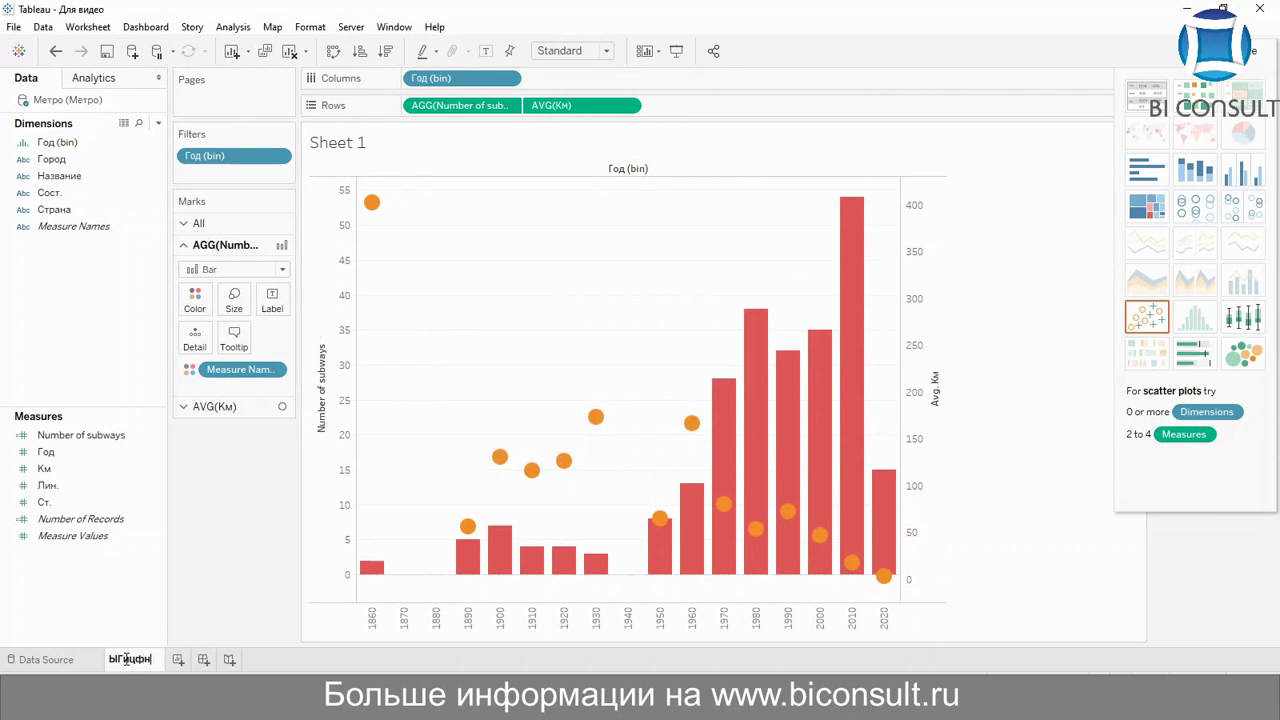
key("BackSpace")
key("BackSpace")
key("BackSpace")
key("BackSpace")
key("BackSpace")
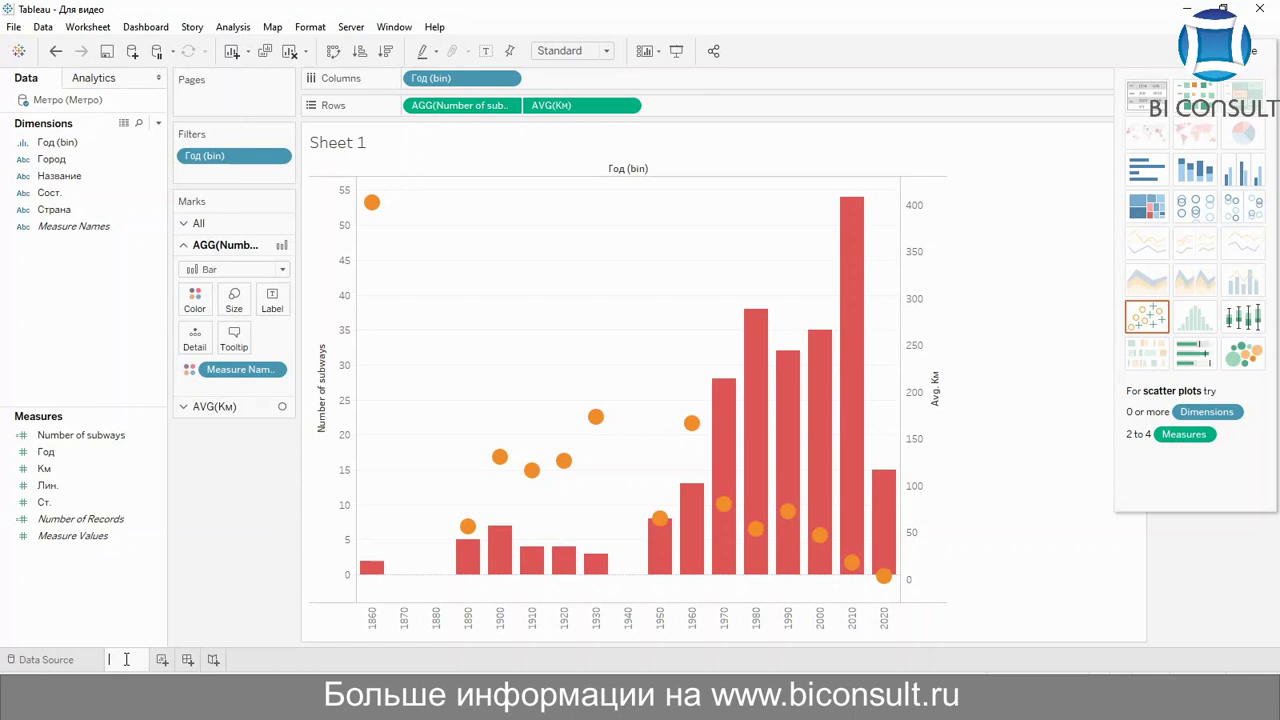
type("Subway")
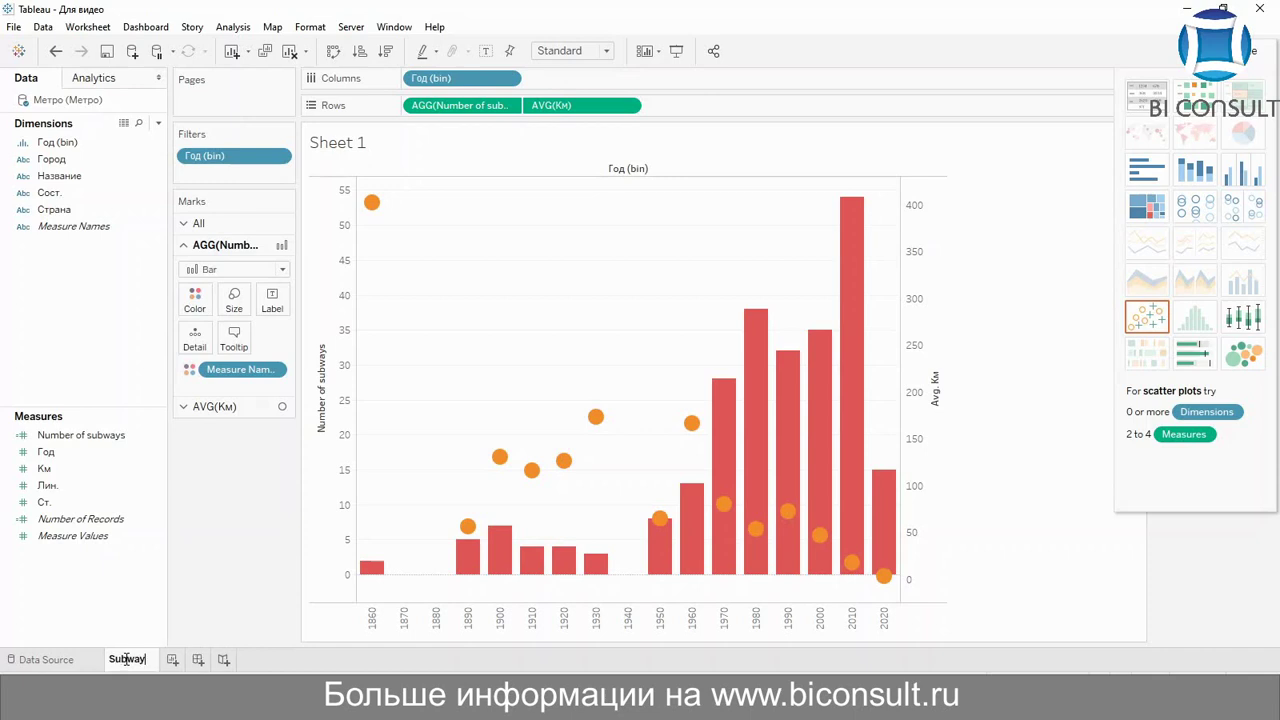
type(": distr")
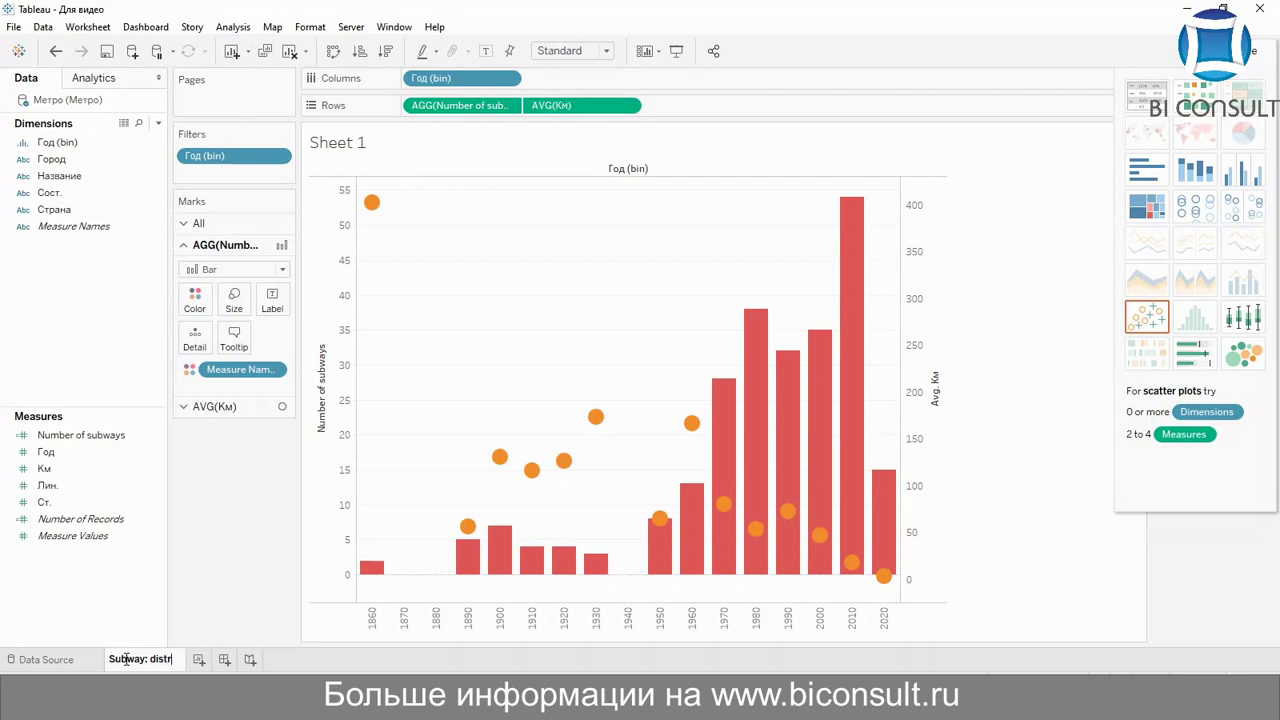
type("ibution")
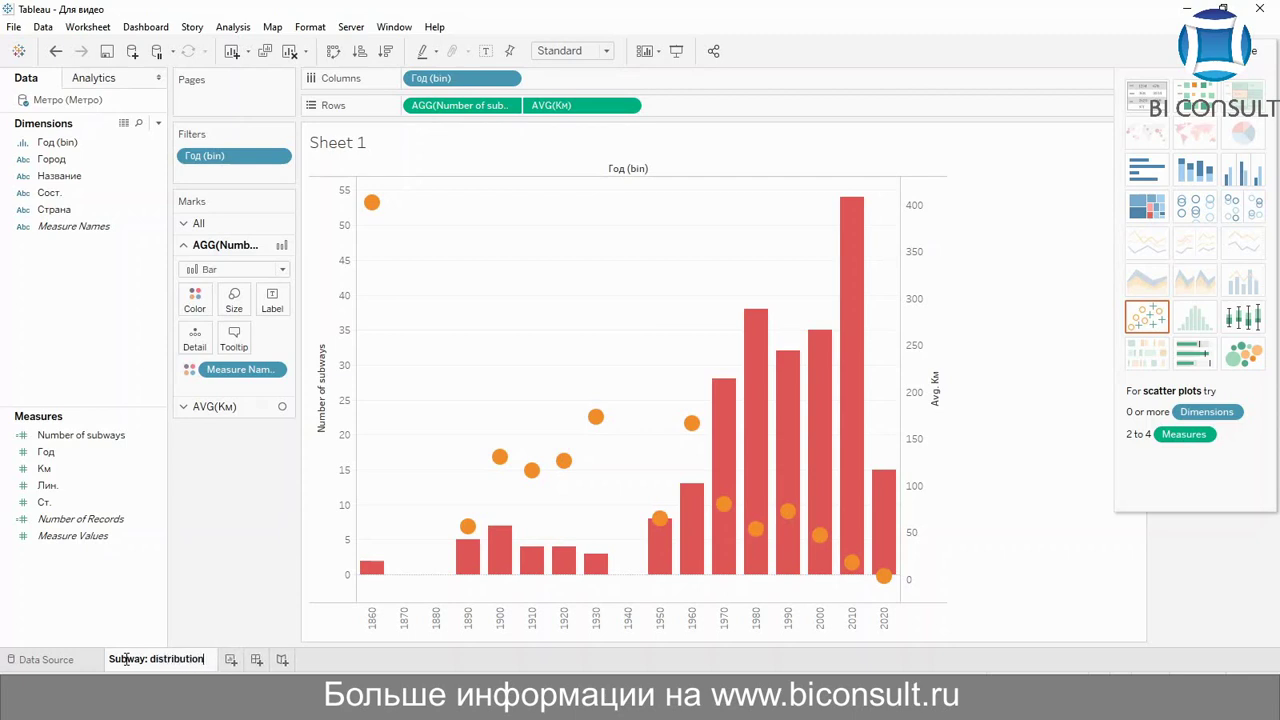
type(" by")
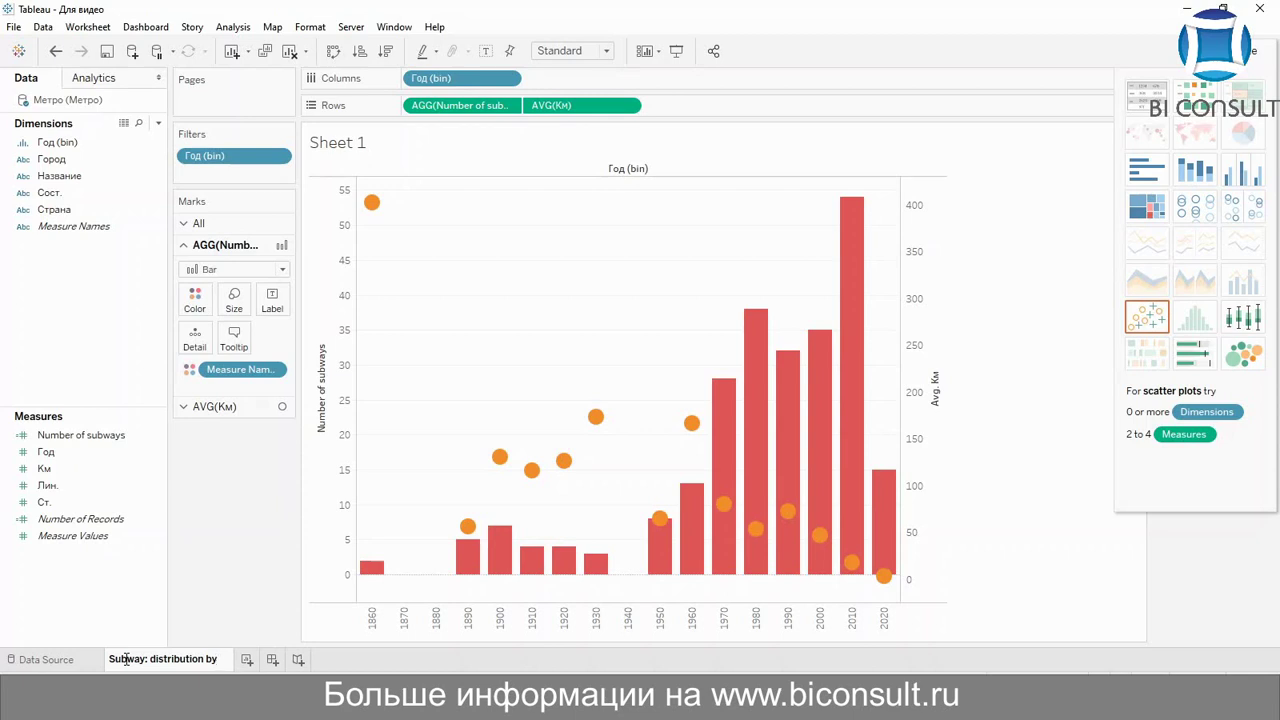
type(" year a")
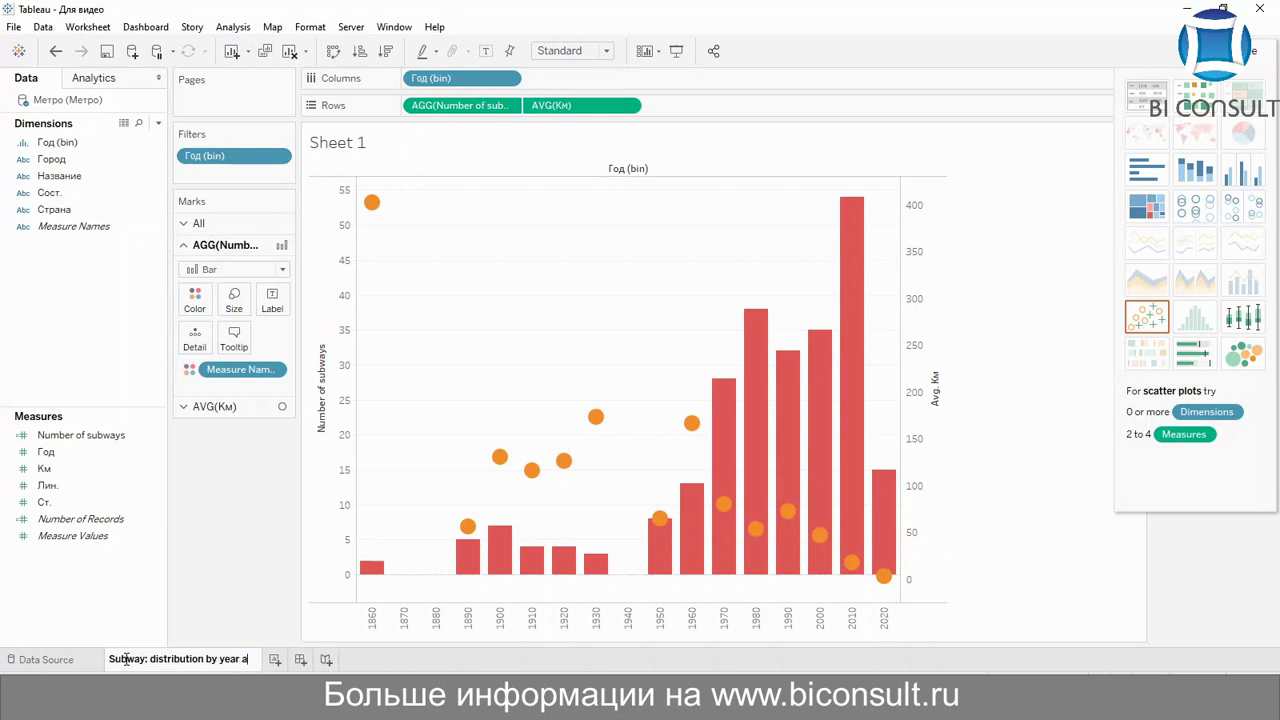
type("nd av.")
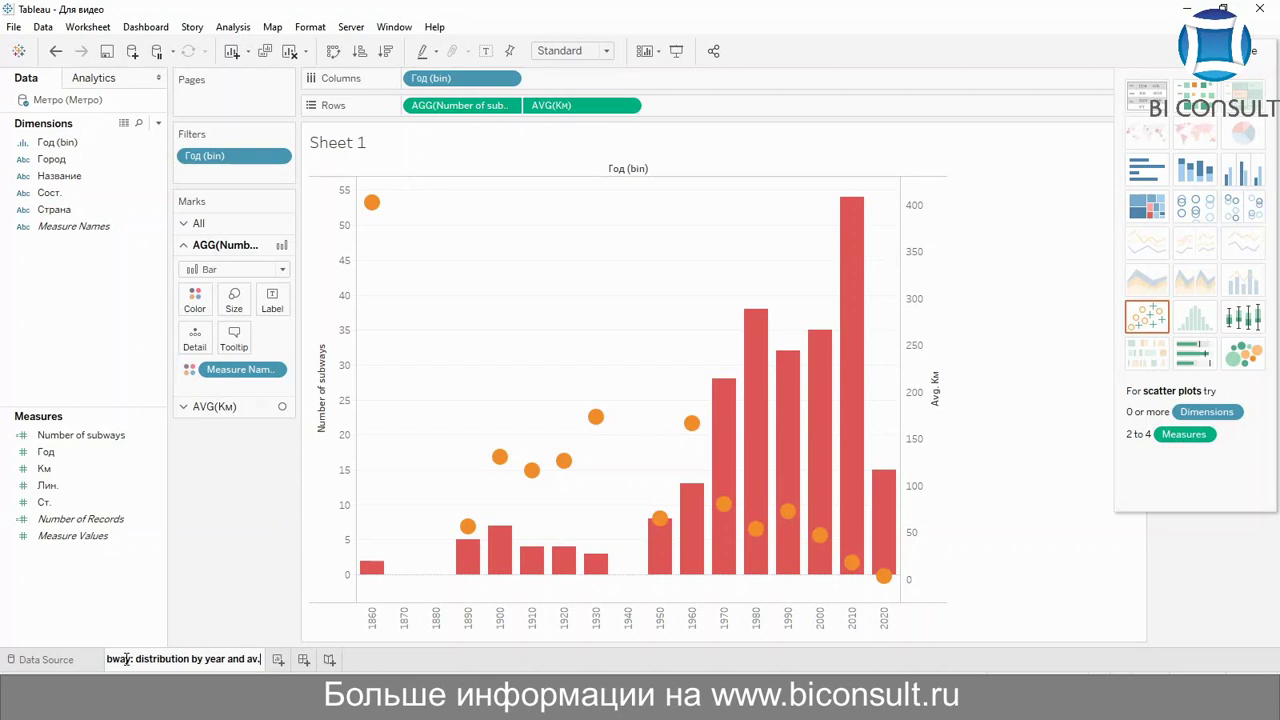
key("BackSpace")
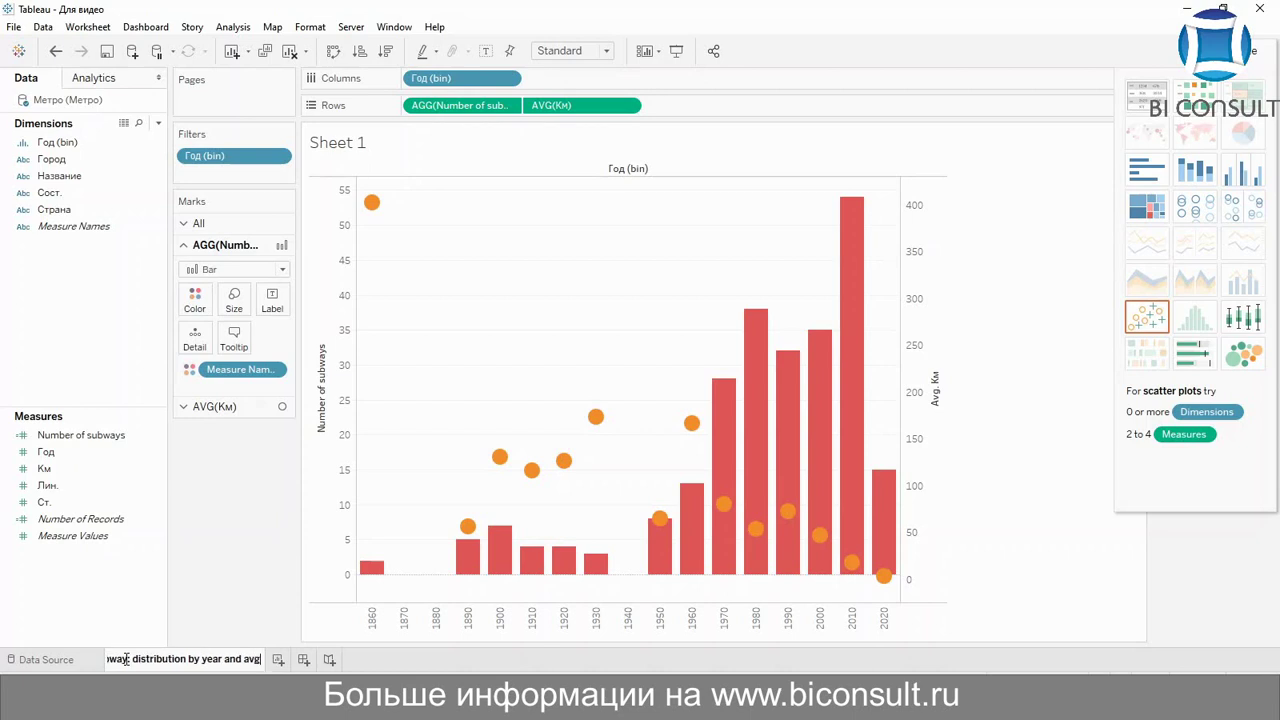
type("g d")
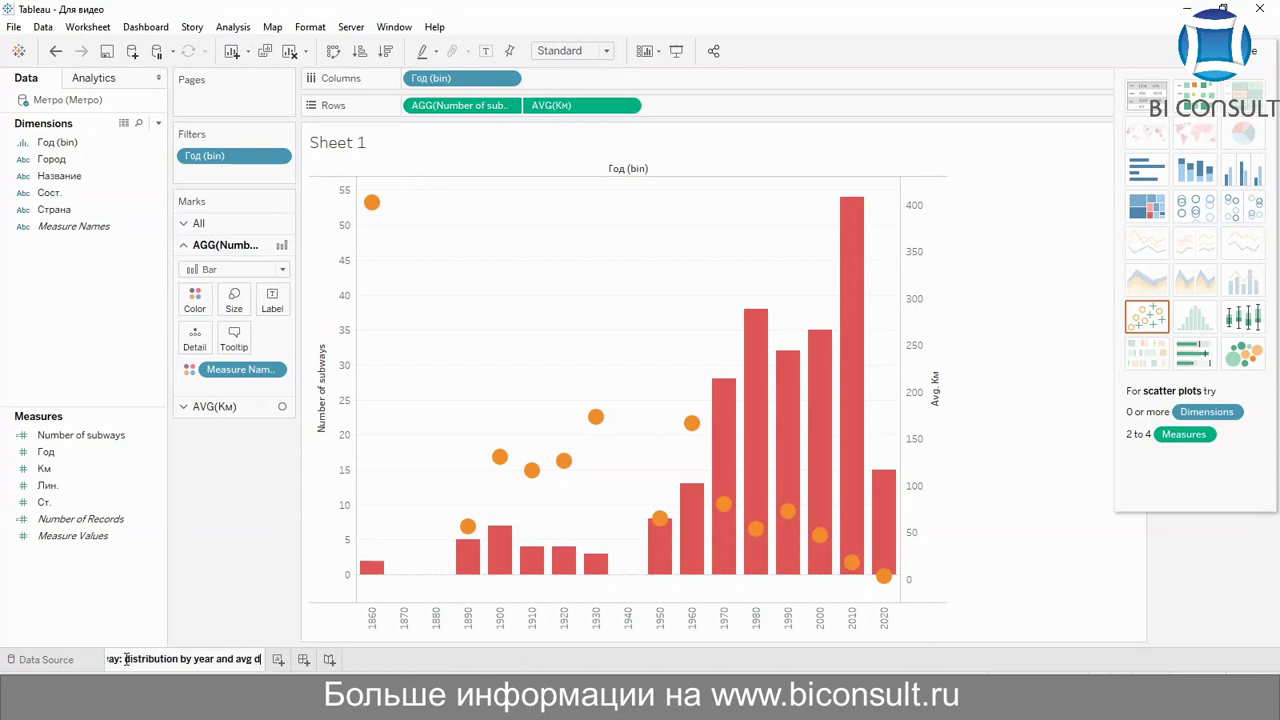
type("istance")
key("Return")
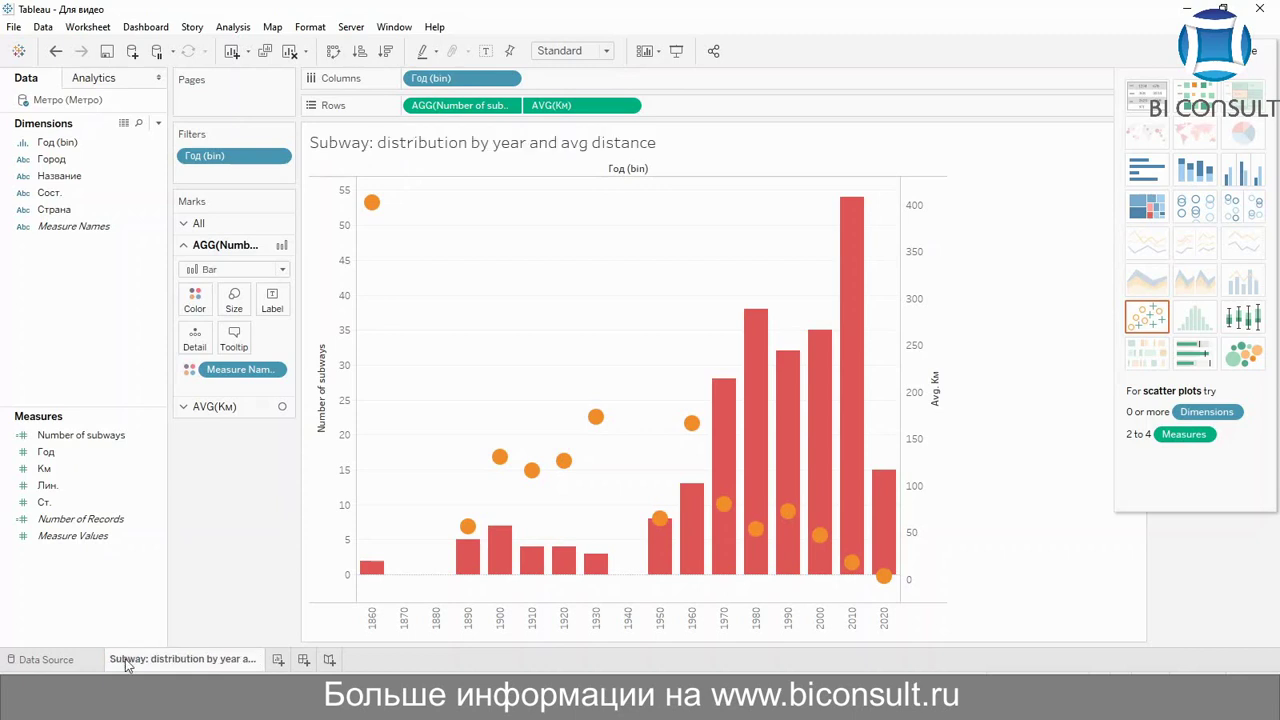
Create a new worksheet with Лин. on Columns and Number of subways on Rows
left_click(278, 661)
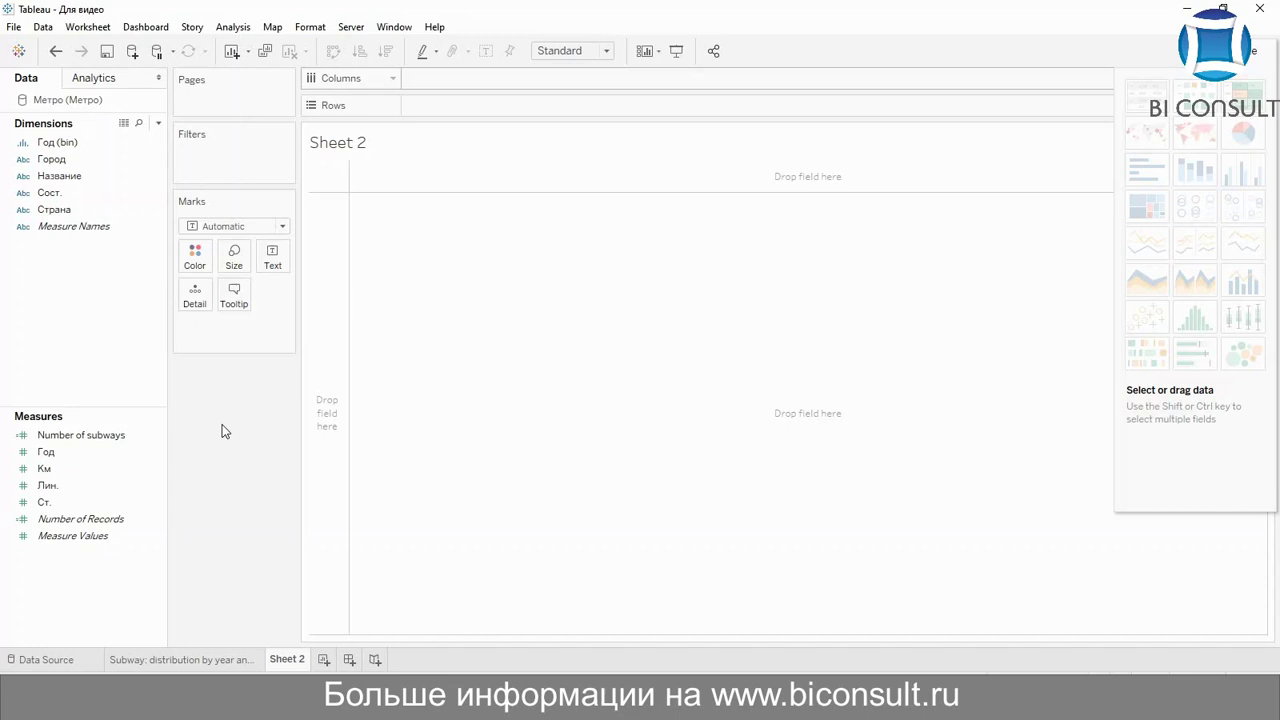
left_click(60, 487)
mouse_move(60, 490)
left_mouse_down()
mouse_move(263, 383)
mouse_move(542, 88)
left_mouse_up()
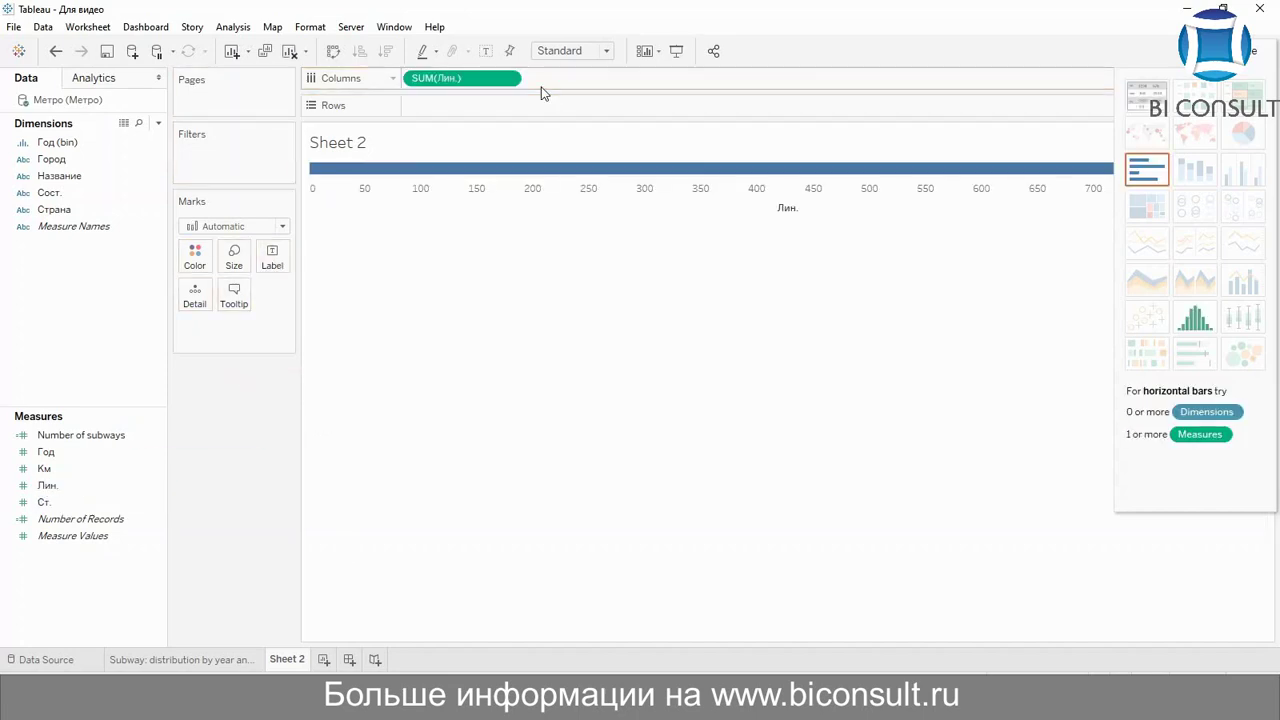
double_click(122, 435)
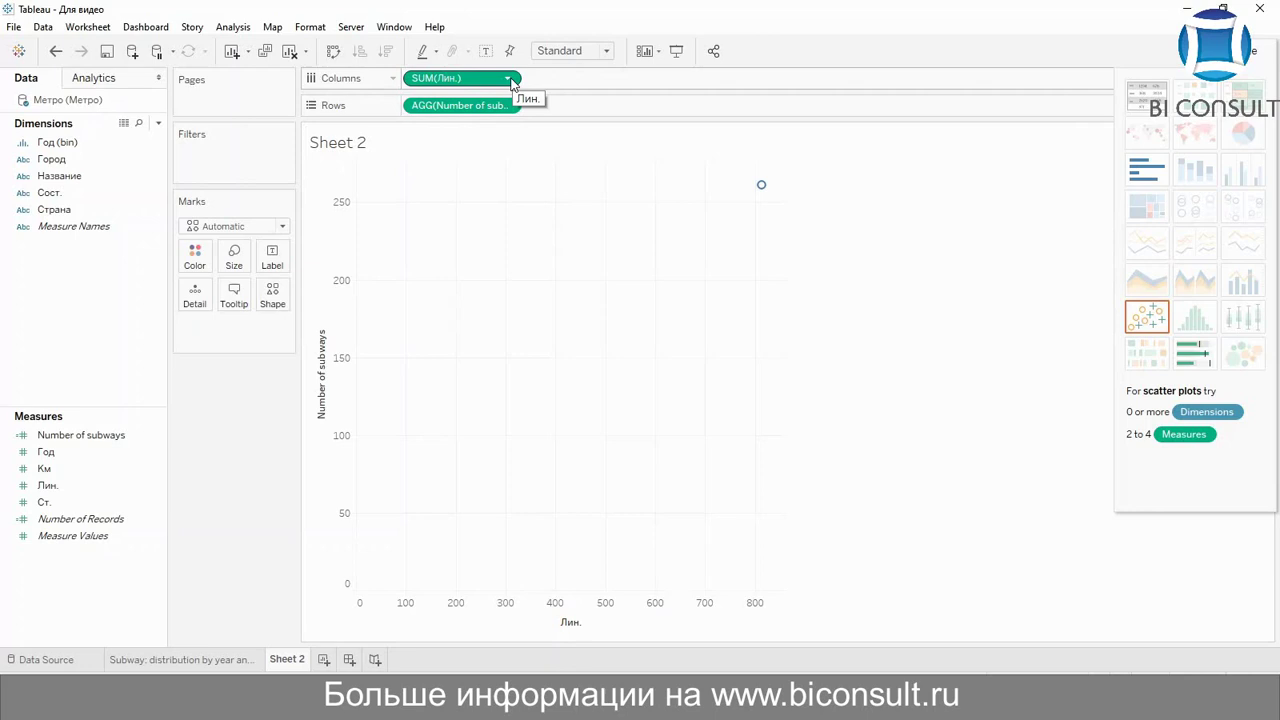
Convert Лин. on Columns to a discrete dimension
left_click(509, 79)
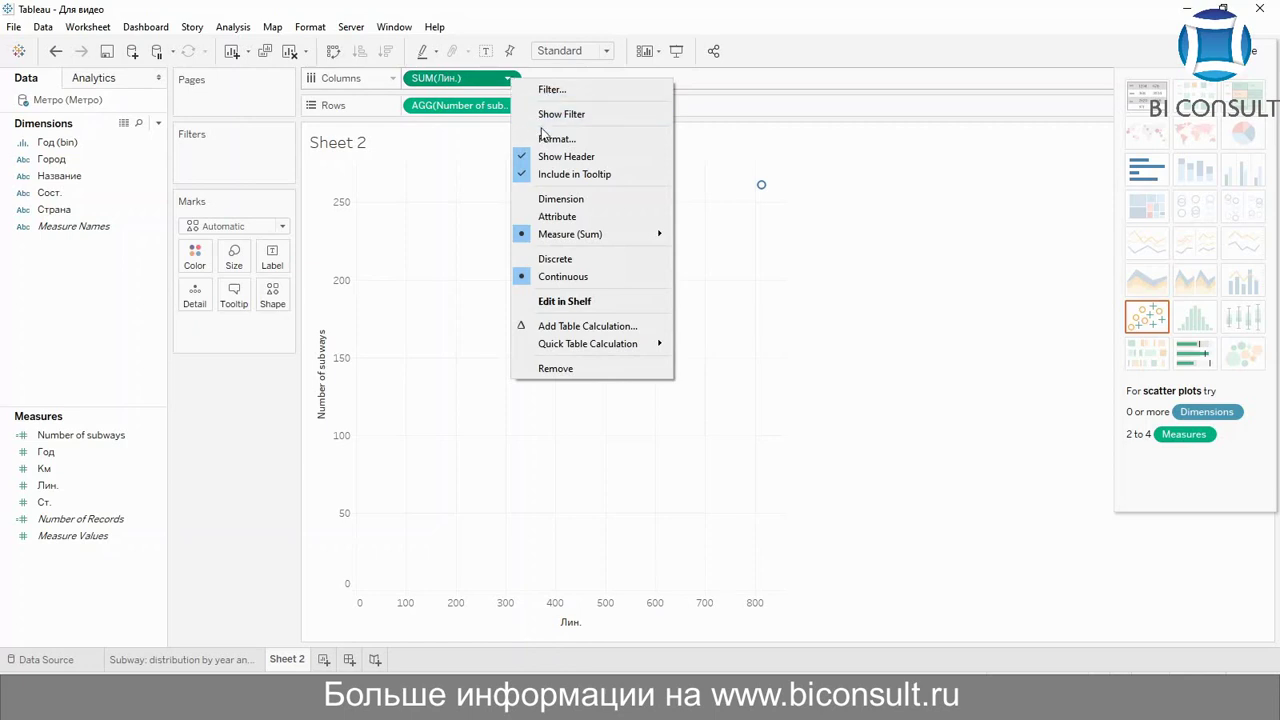
left_click(577, 200)
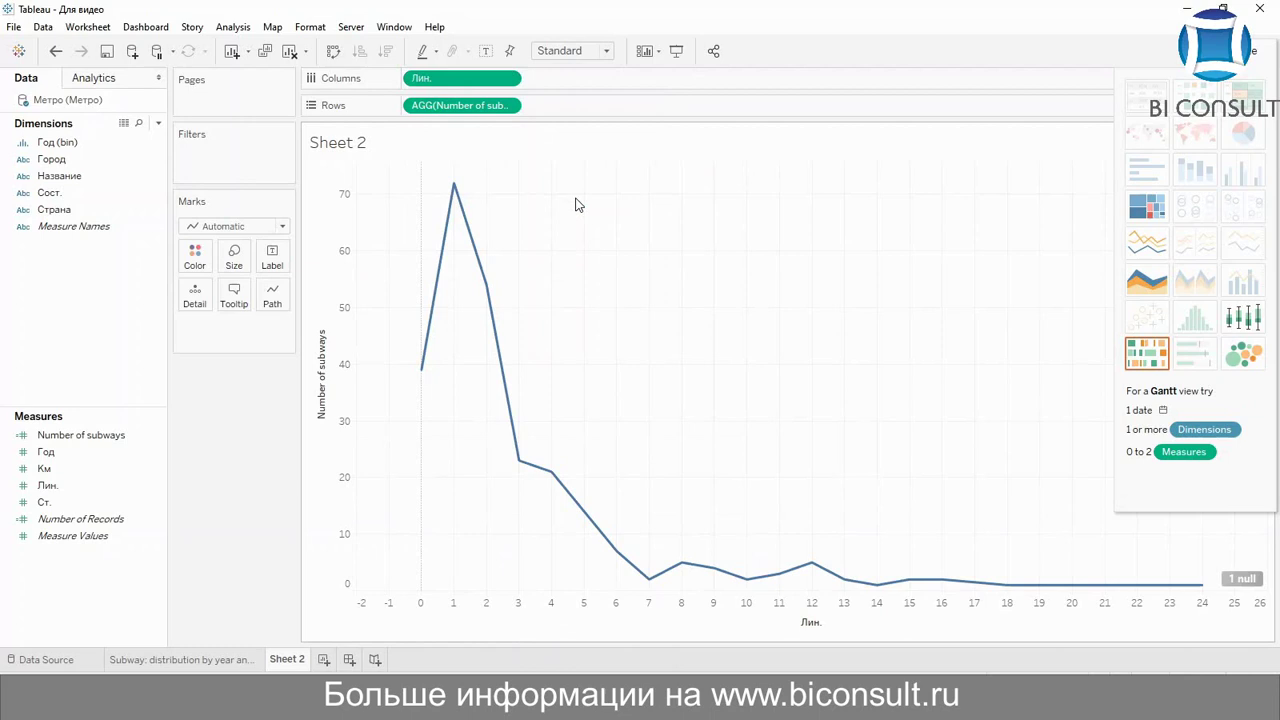
left_click(509, 79)
left_click(466, 268)
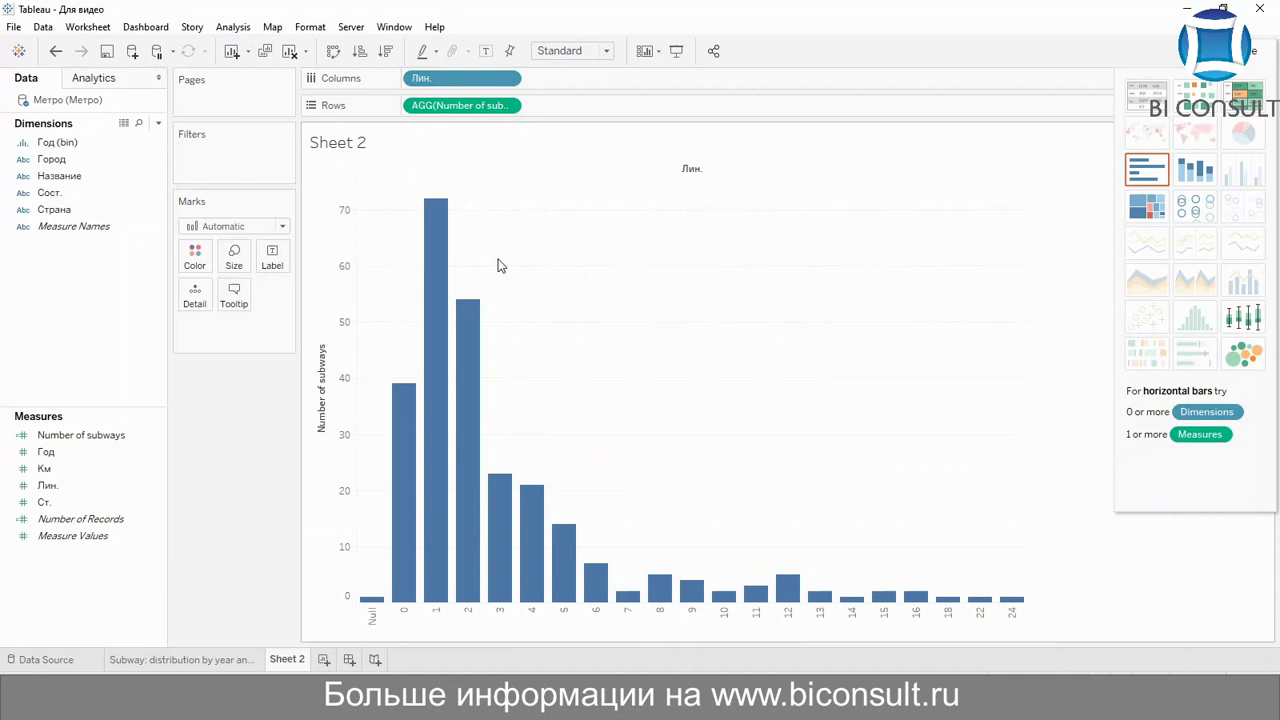
View the full underlying data of the bar for 24 lines
mouse_move(566, 534)
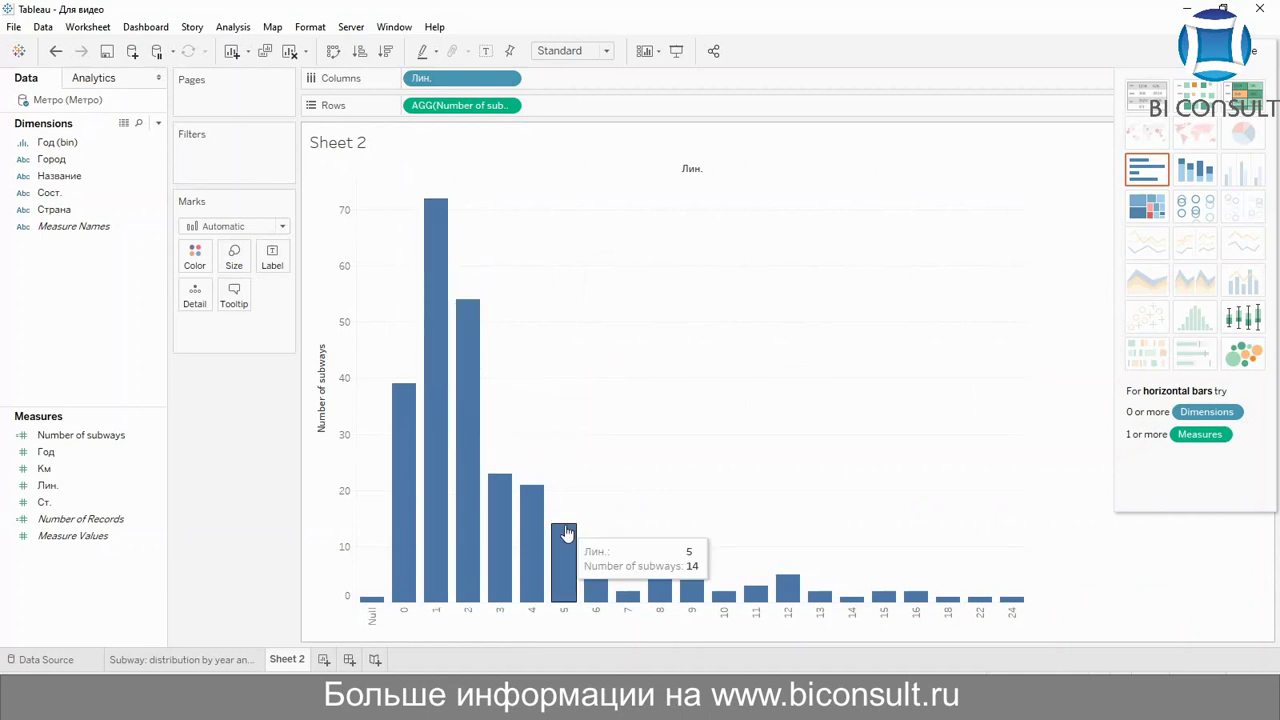
mouse_move(445, 530)
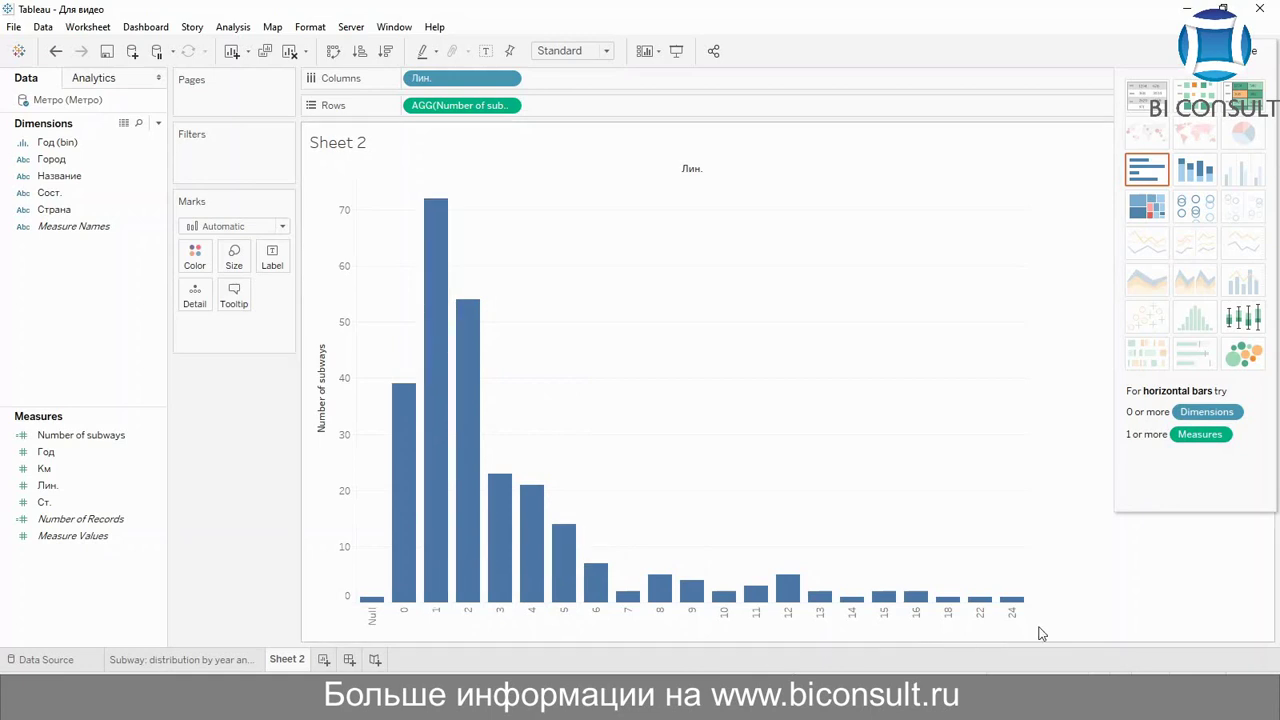
mouse_move(1018, 601)
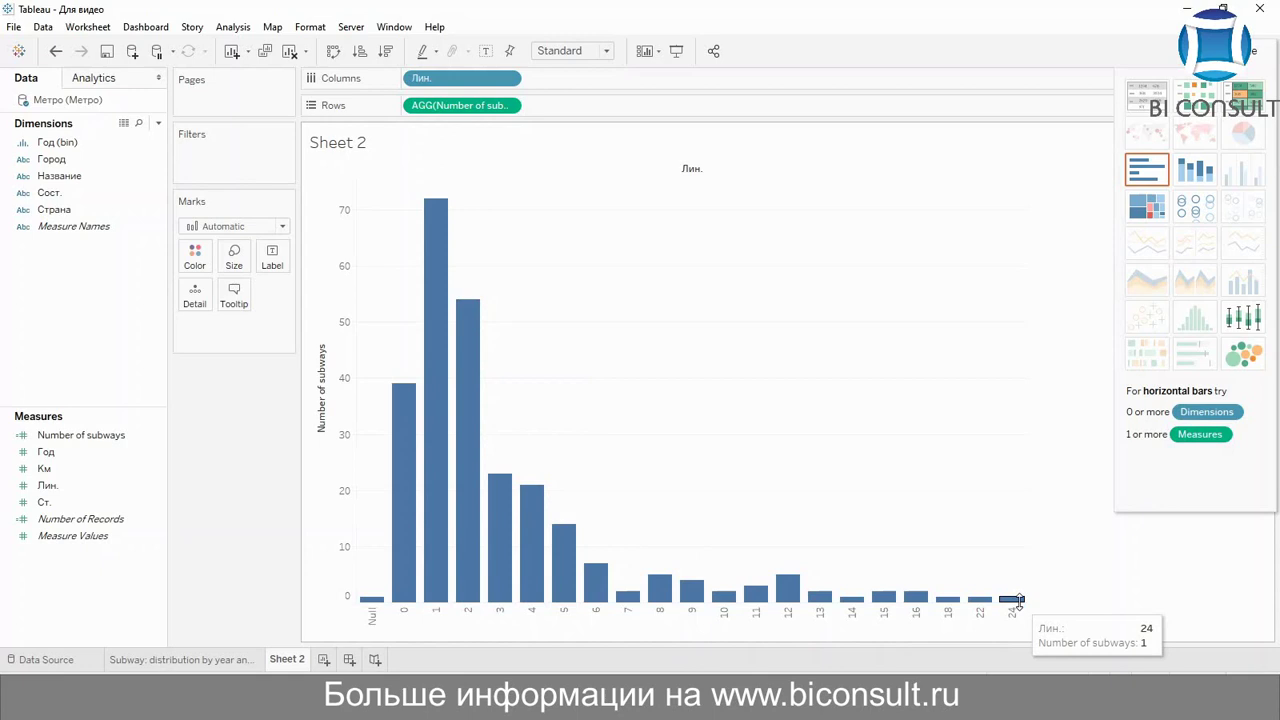
right_click(1018, 601)
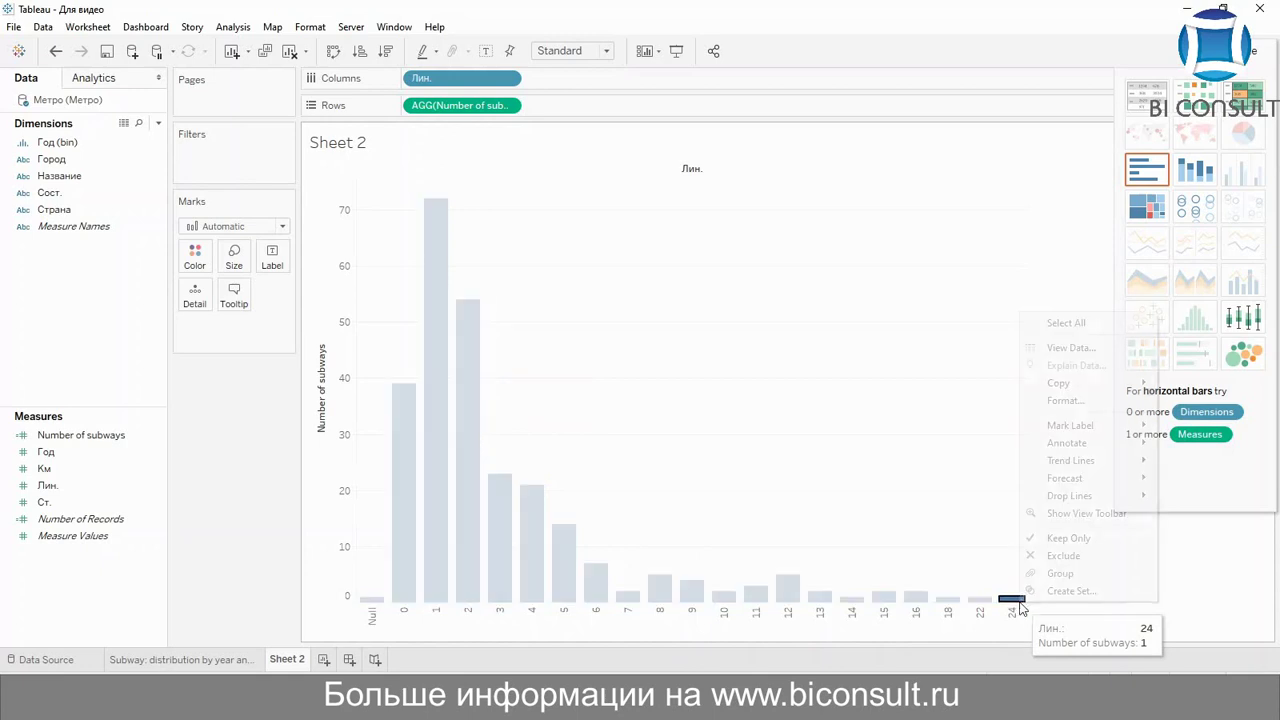
left_click(1108, 350)
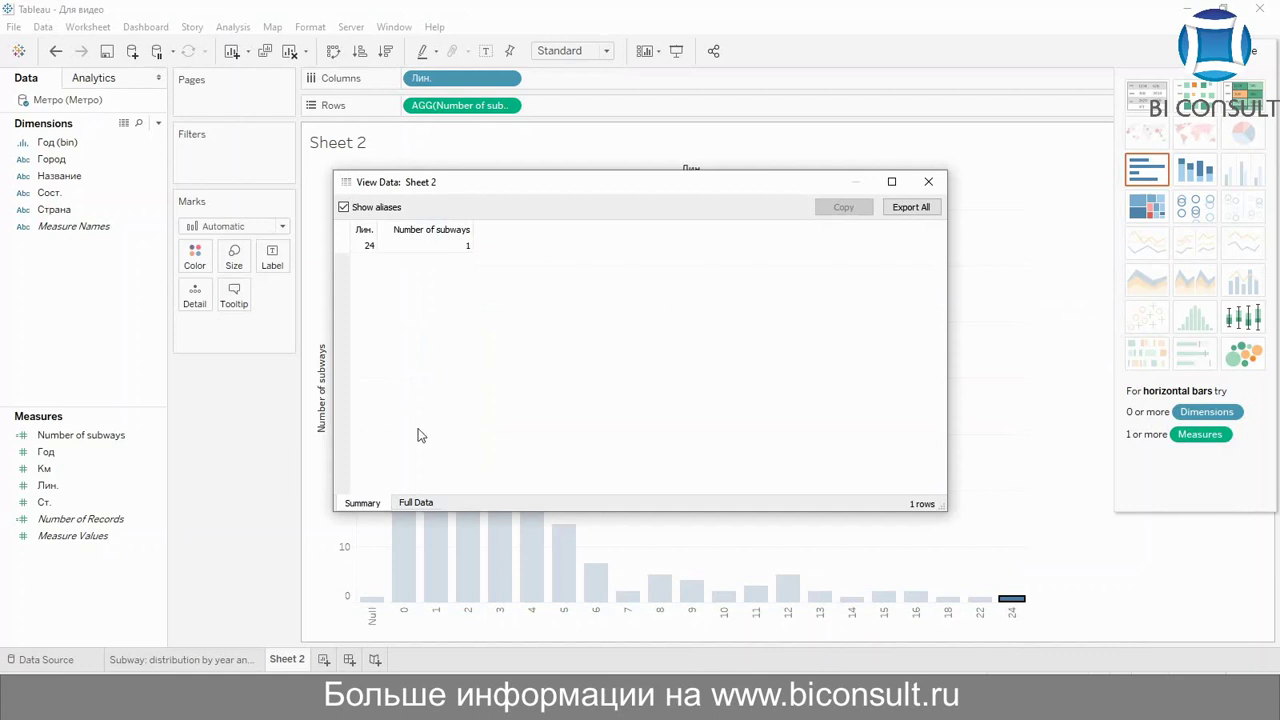
left_click(412, 502)
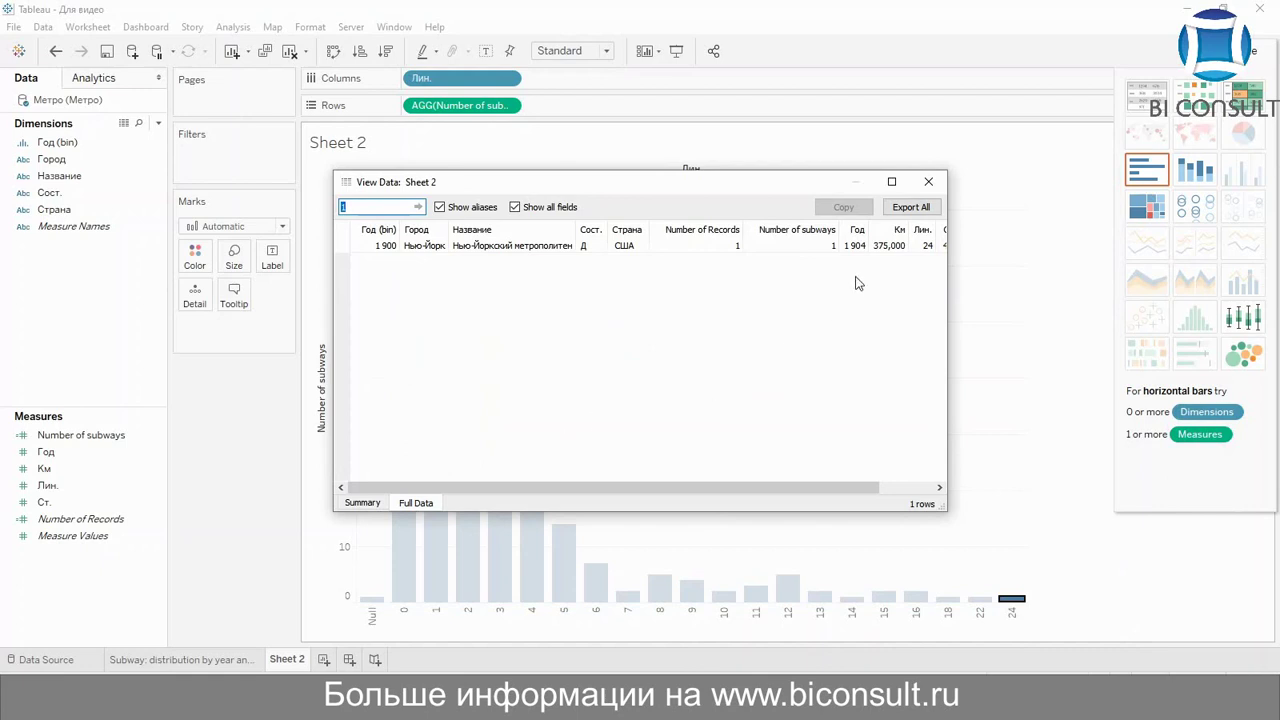
left_click(931, 182)
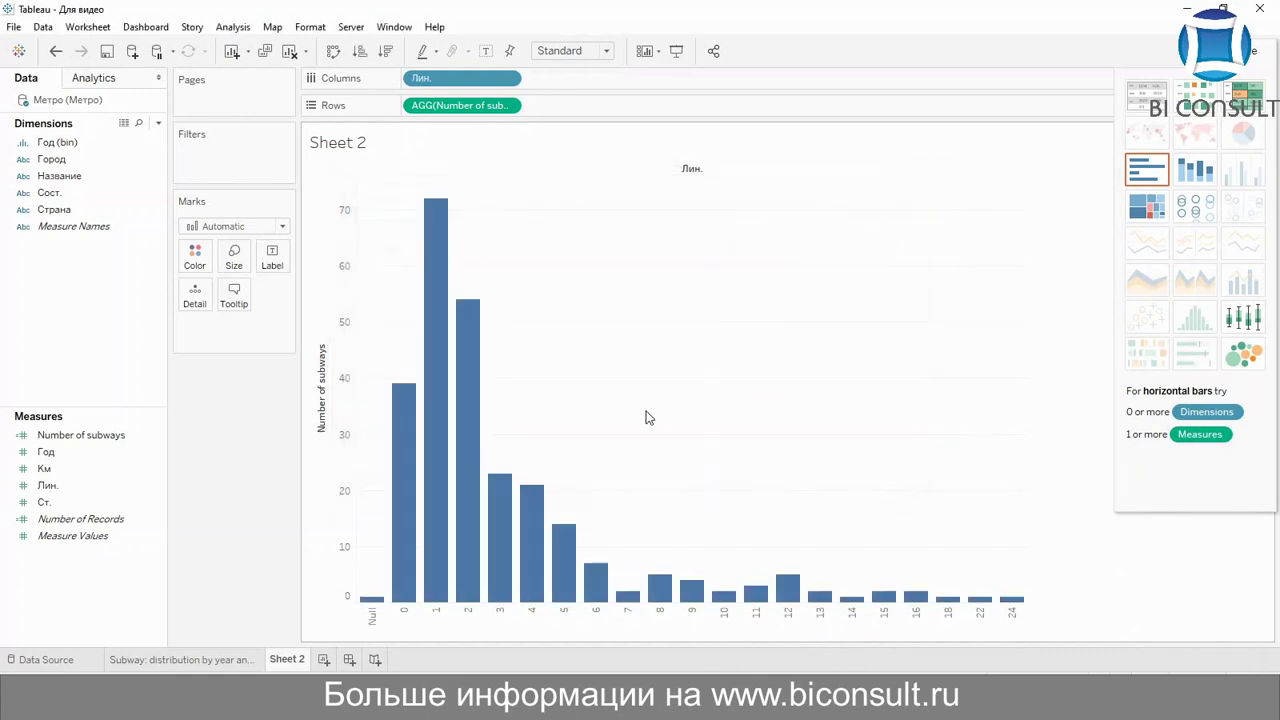
View the full underlying data of the Null bar, including its Лин. and Ст. columns
left_click(370, 600)
mouse_move(374, 608)
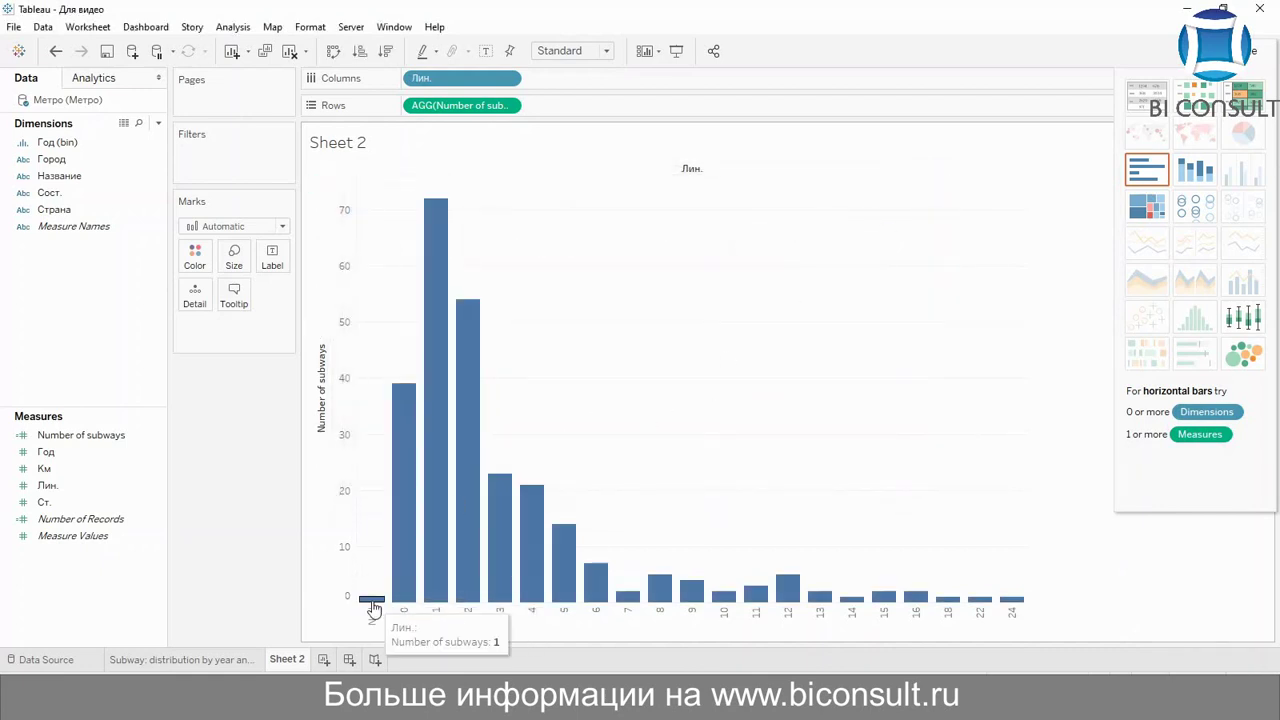
right_click(374, 607)
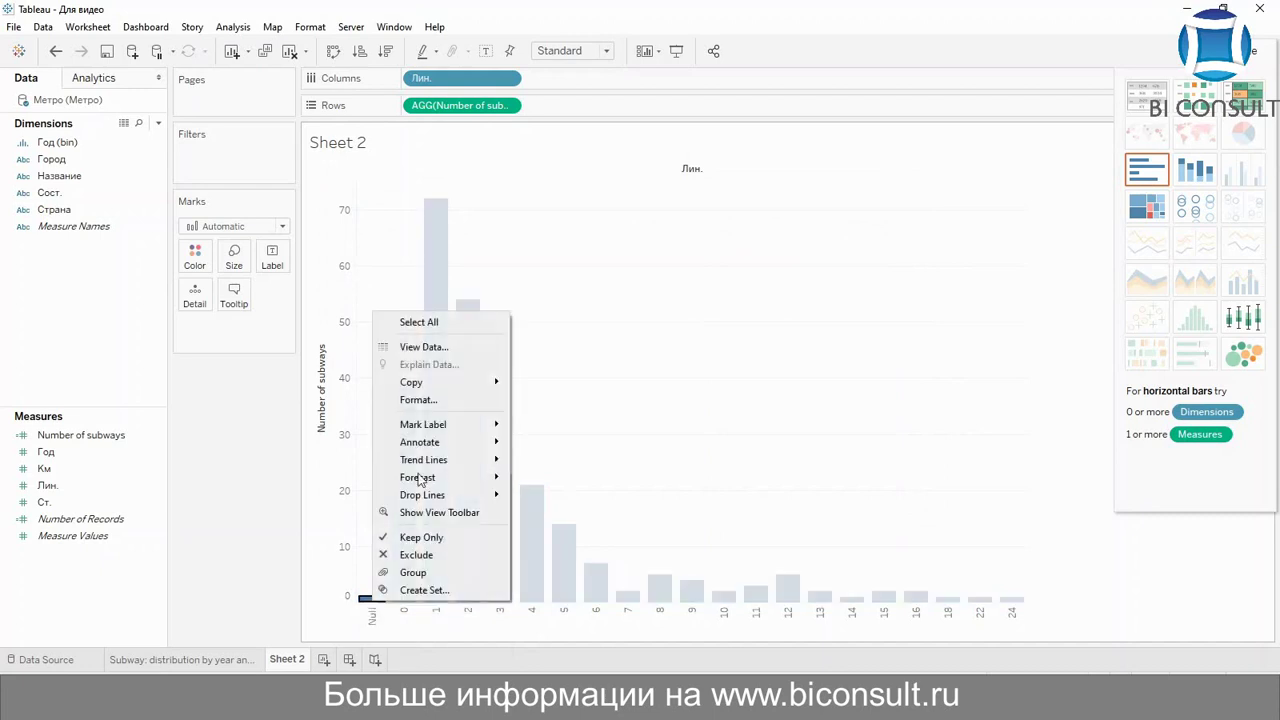
left_click(465, 349)
left_click(420, 503)
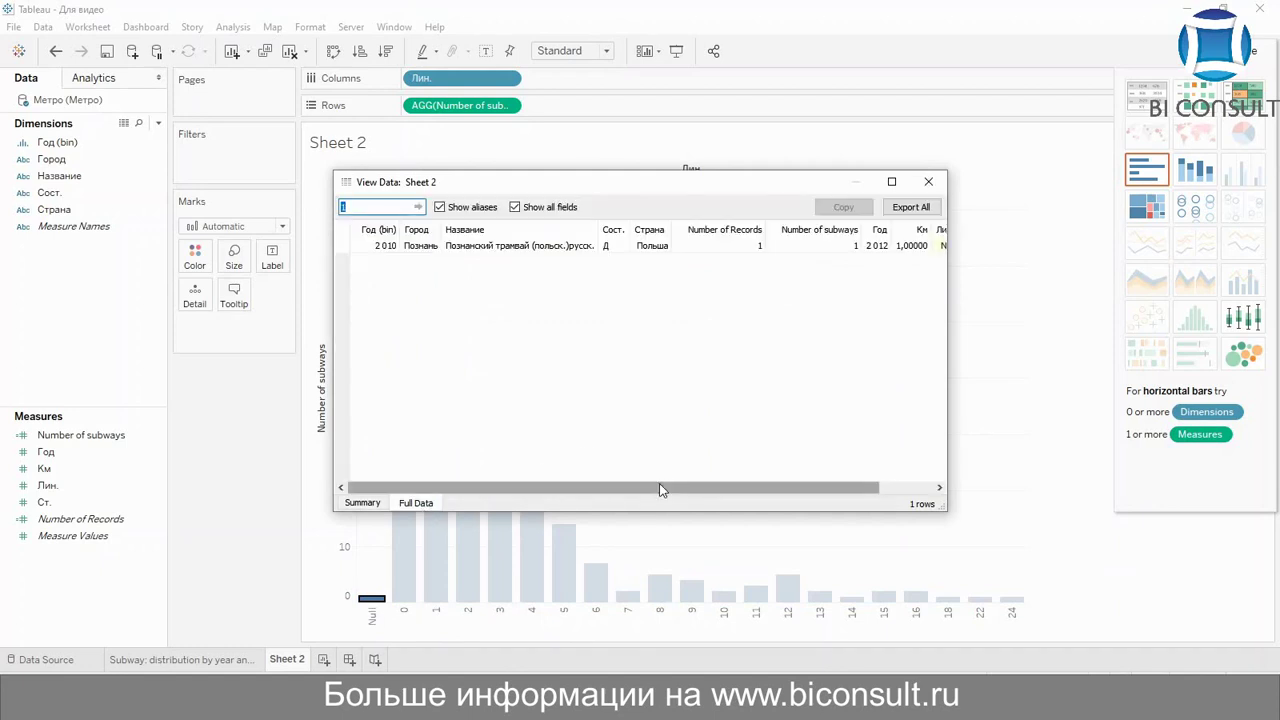
left_click_drag(659, 484, 741, 458)
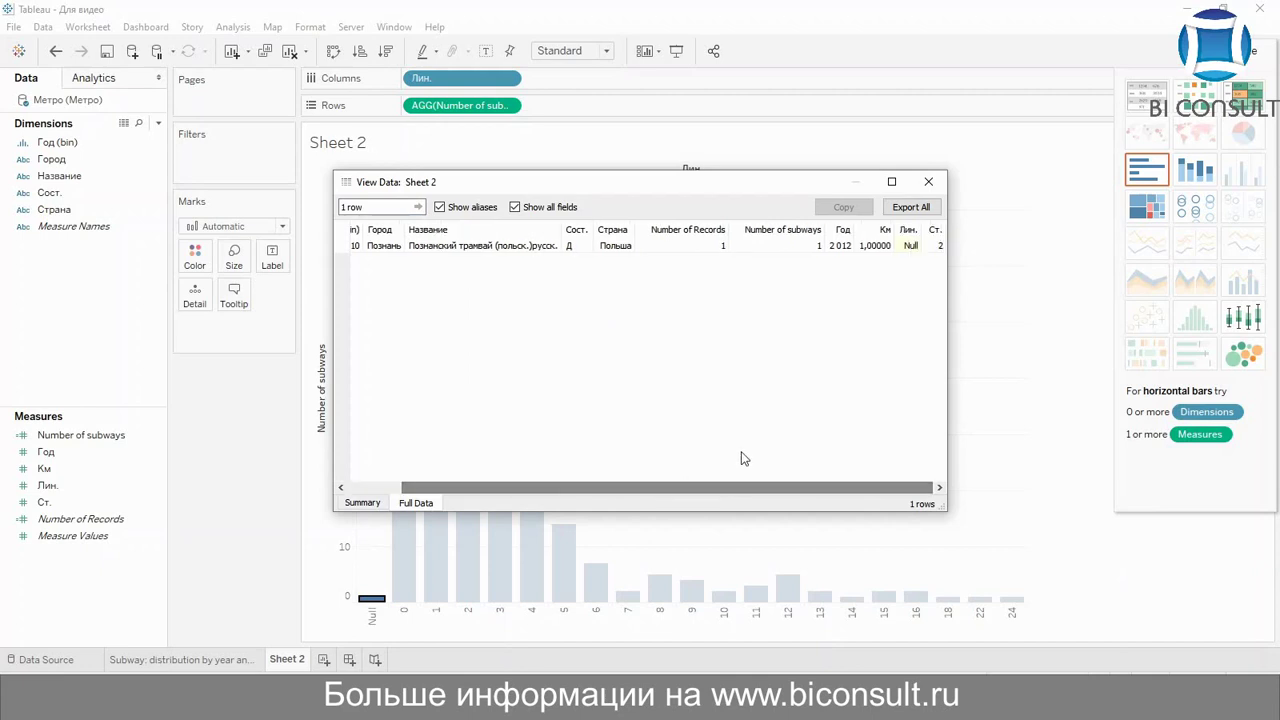
left_click(938, 189)
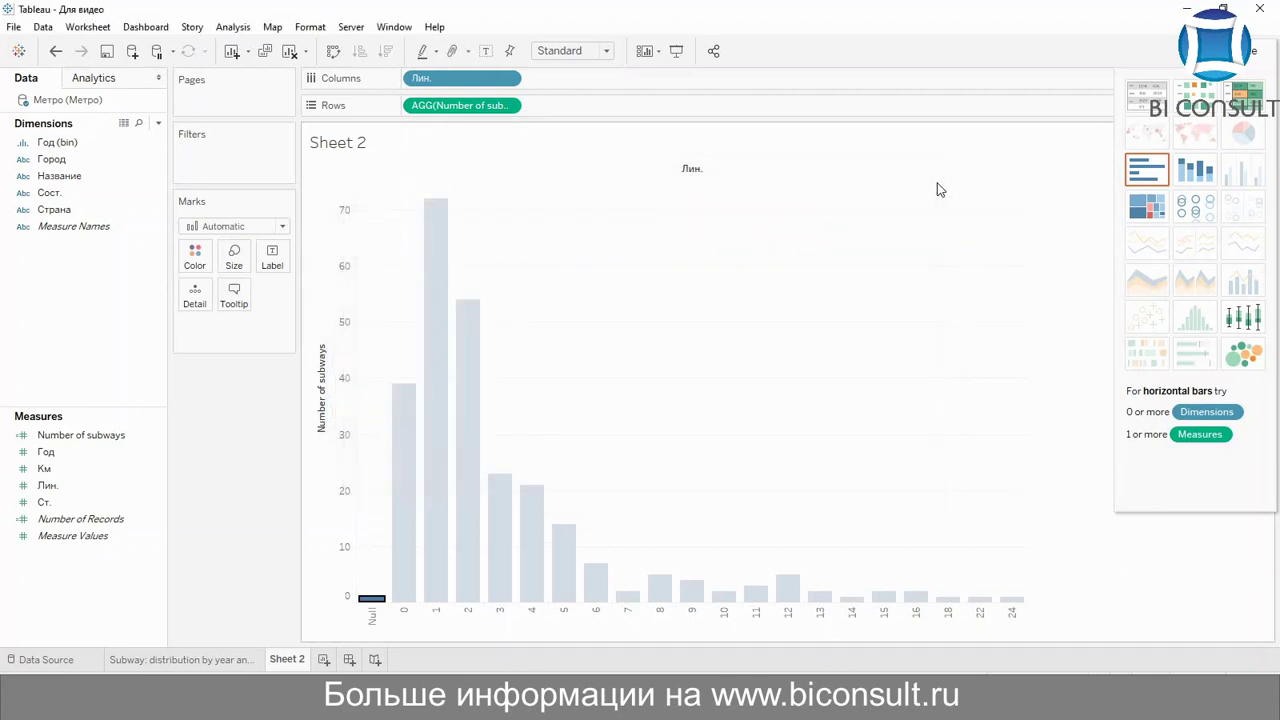
Exclude the Null value of Лин. from the chart
right_click(367, 598)
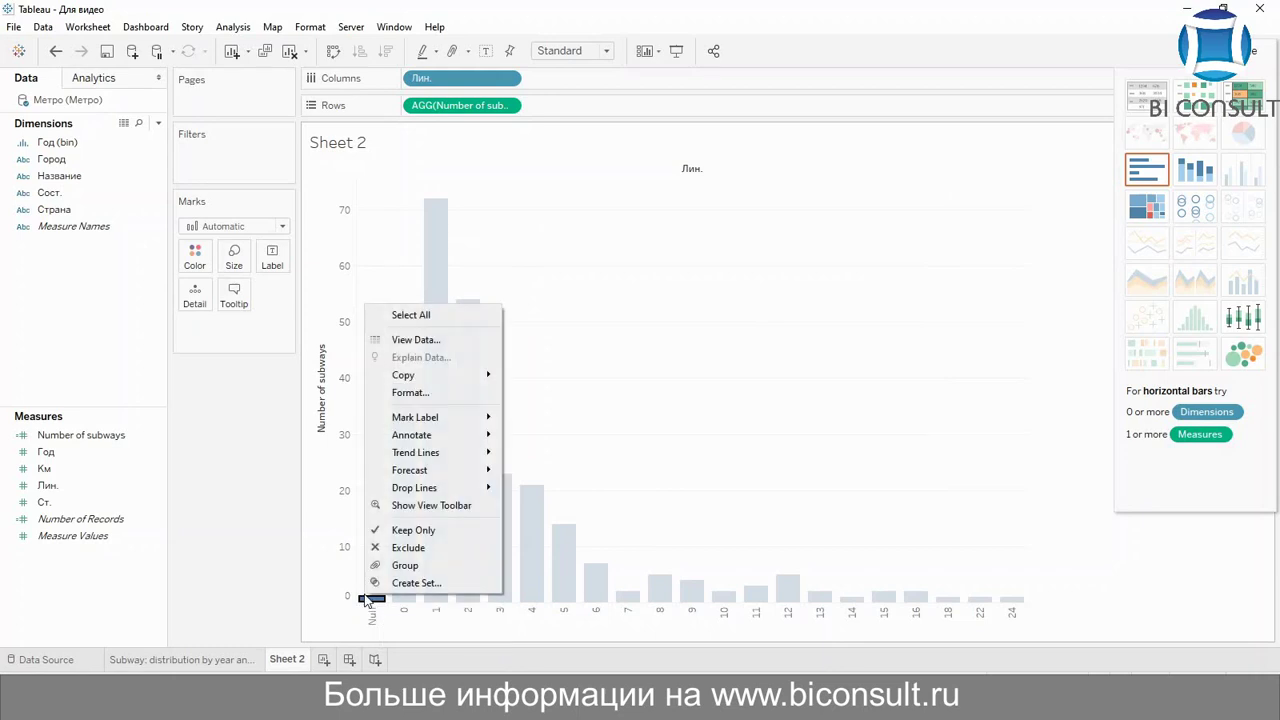
left_click(410, 551)
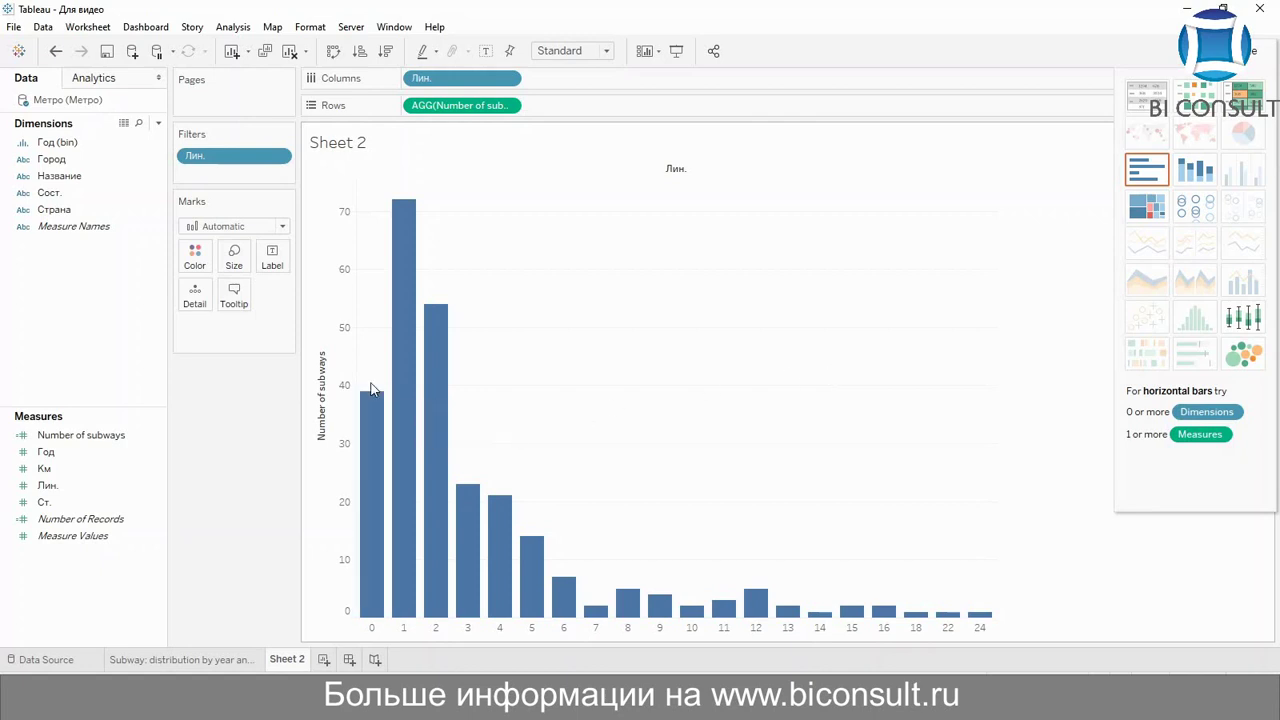
mouse_move(405, 392)
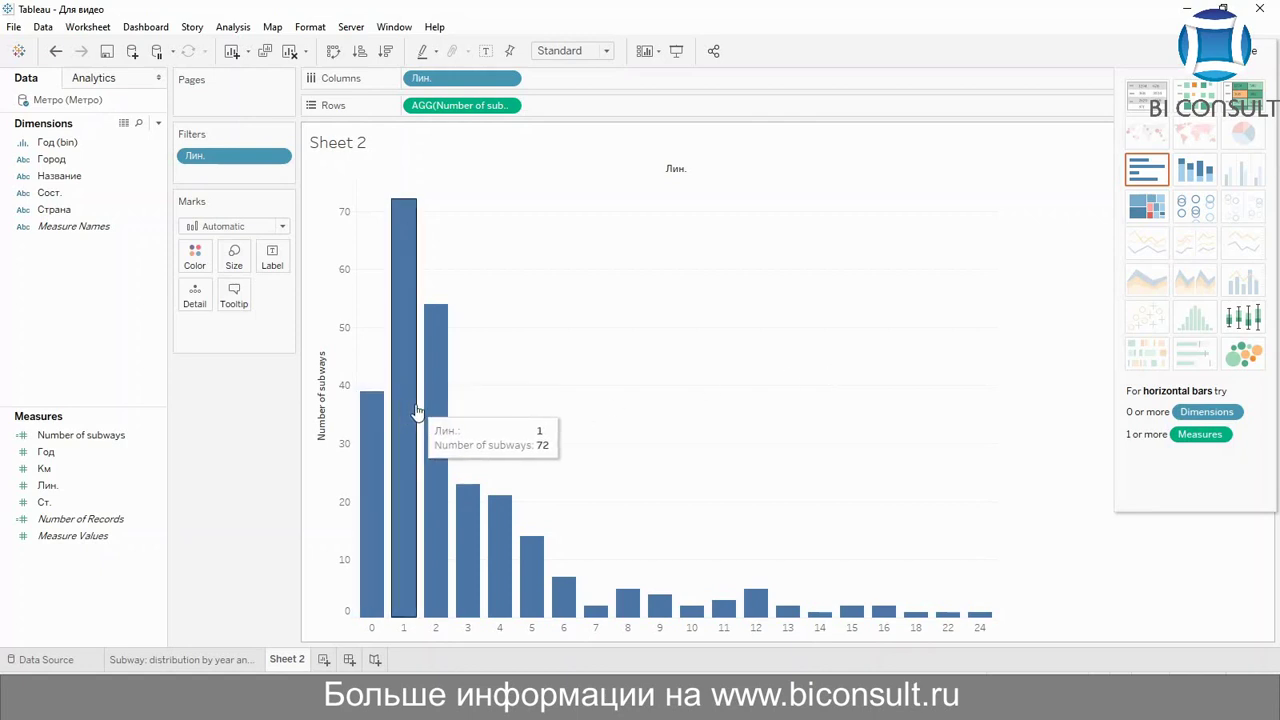